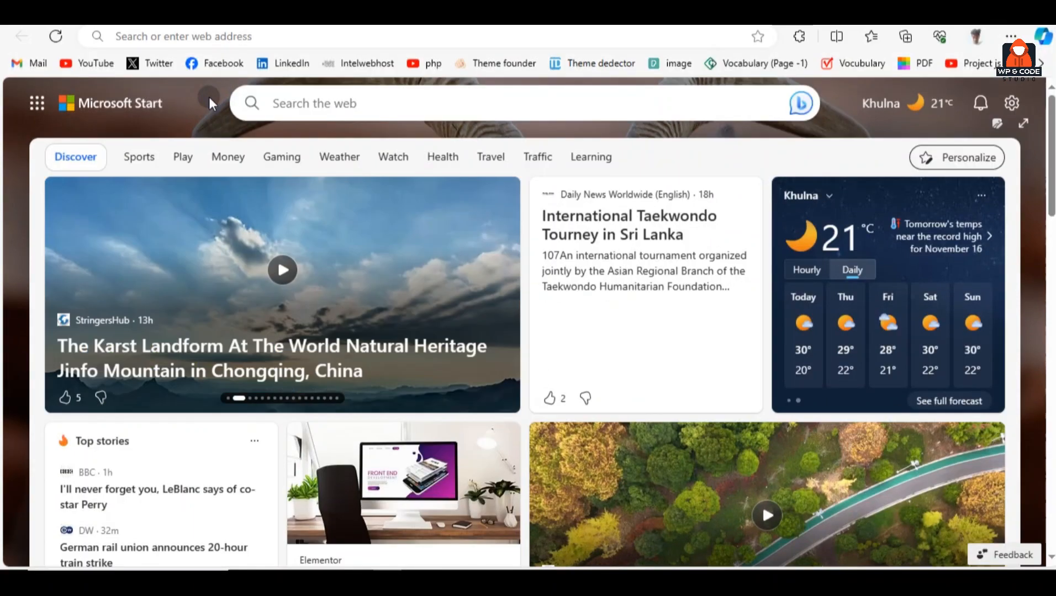
click(205, 36)
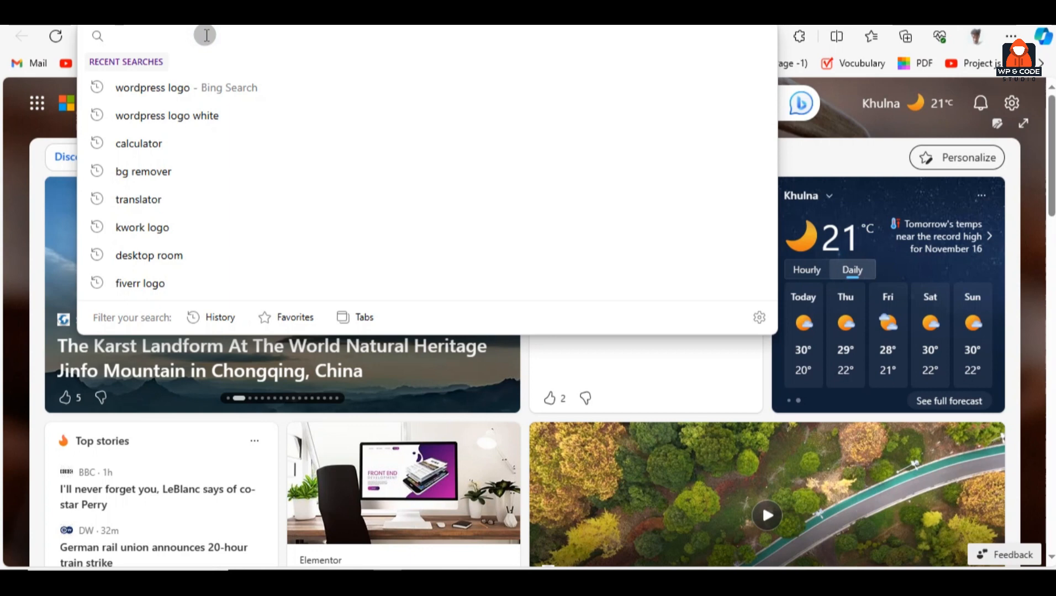
text(https://test.wp-codestudio.com/)
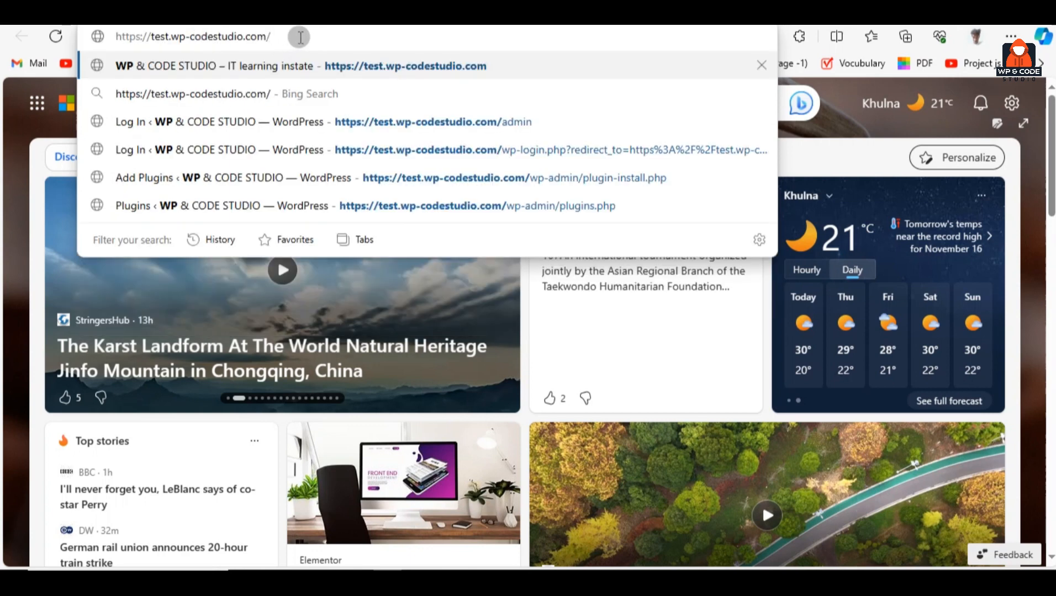
drag(295, 39, 113, 38)
click(281, 36)
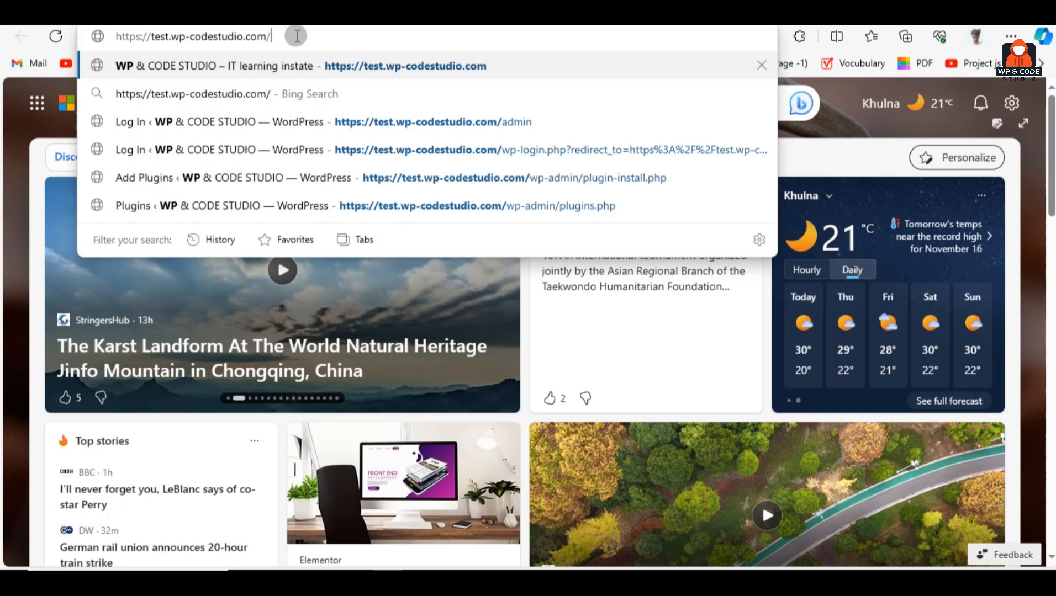
text(admin)
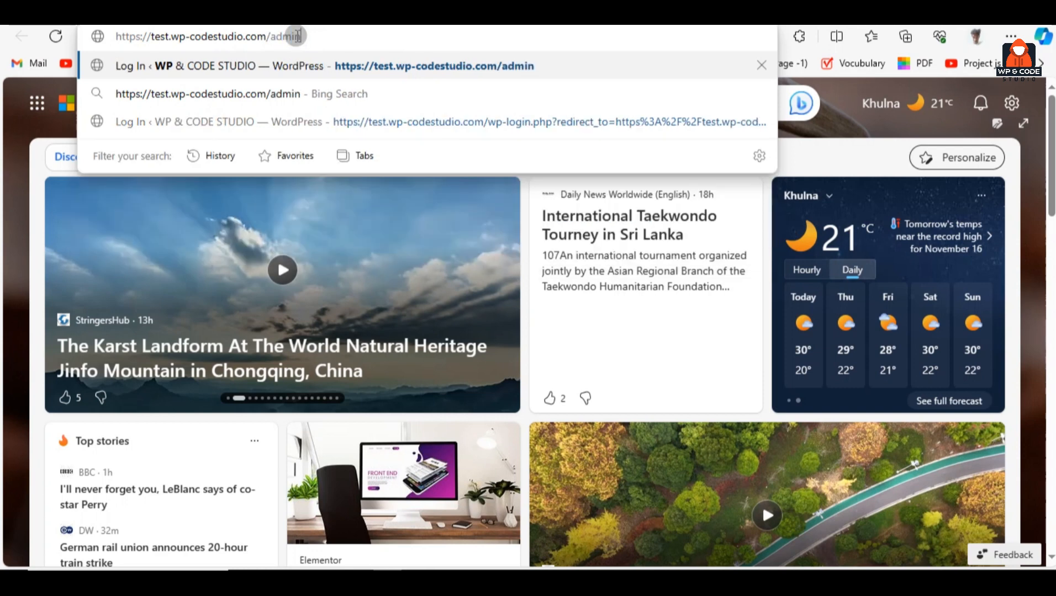
key(Return)
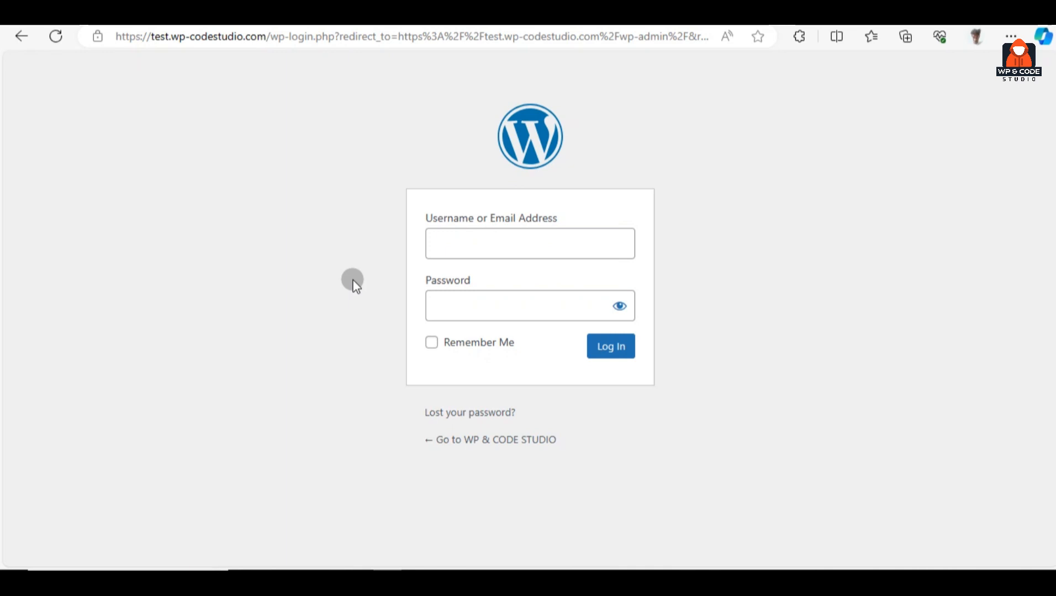
Copy the admin username from the Notepad notes into the login form's username field
click(437, 567)
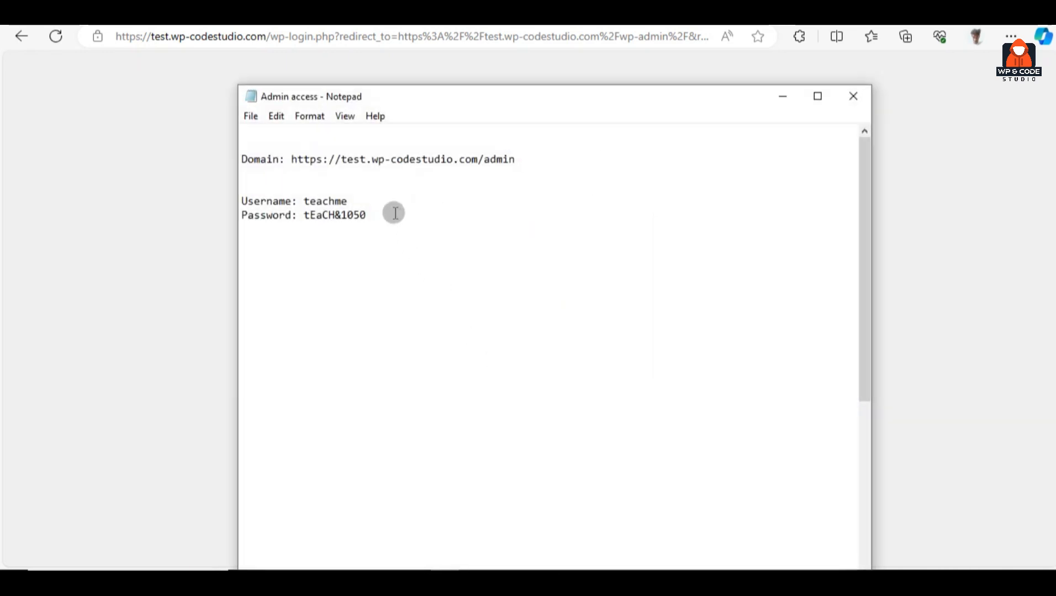
click(394, 210)
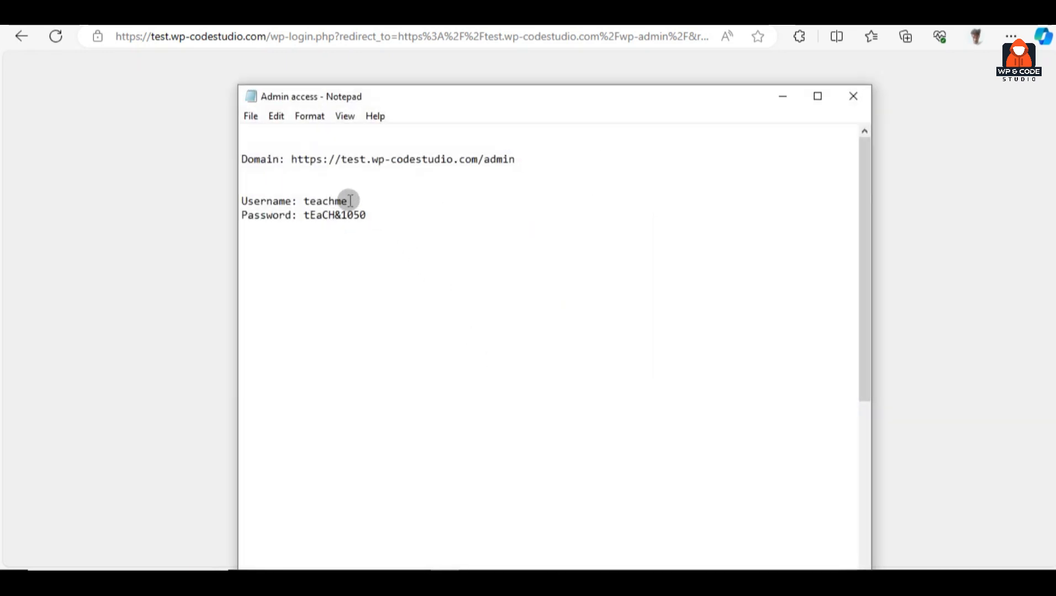
double_click(329, 201)
key(ctrl+c)
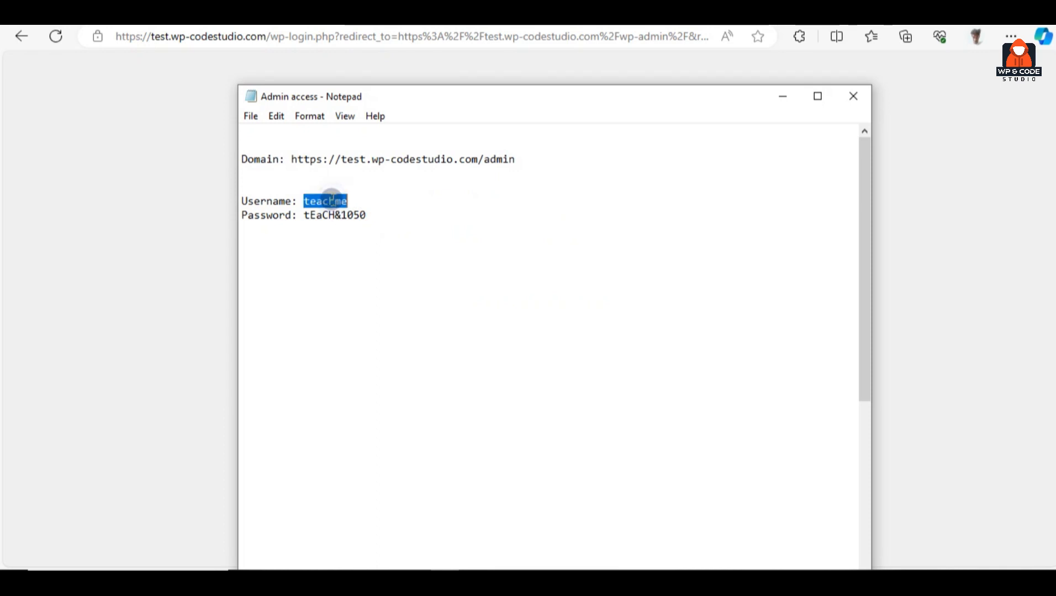
click(111, 226)
click(462, 241)
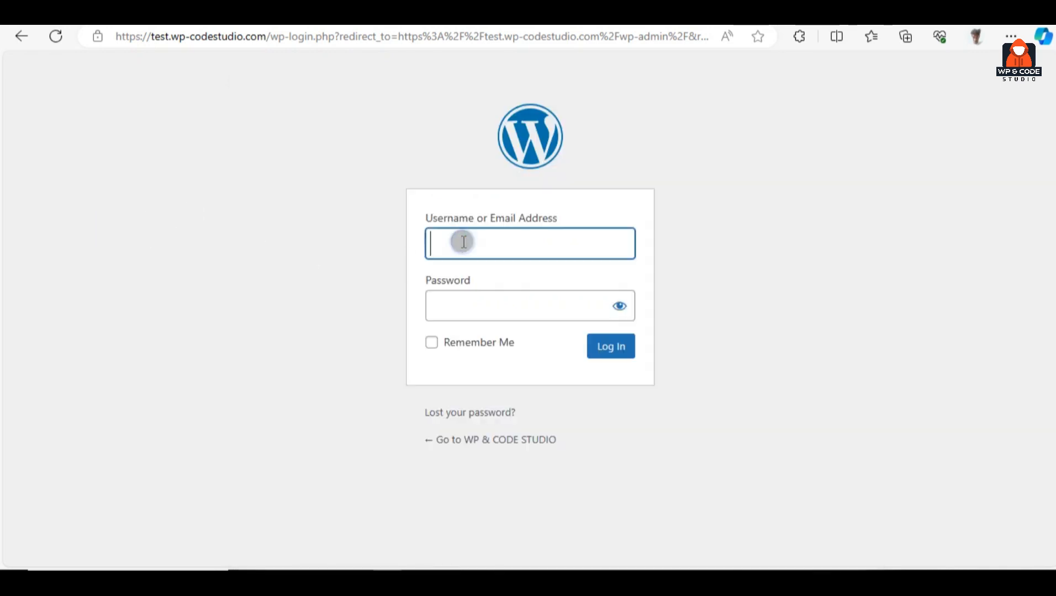
key(ctrl+v)
click(314, 244)
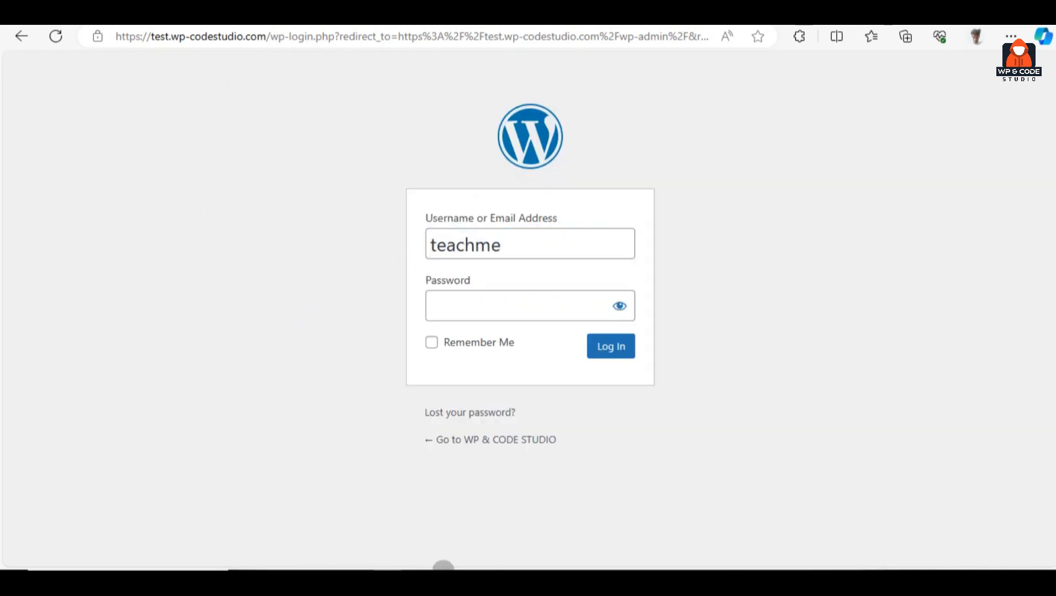
Copy the admin password from the notes into the password field and log in
click(443, 569)
double_click(341, 215)
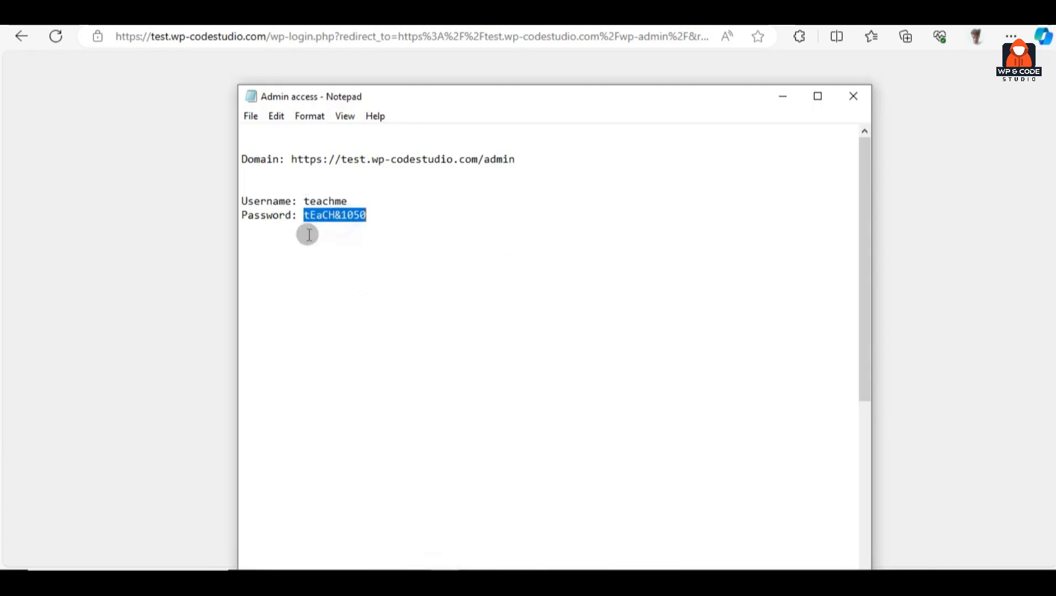
click(116, 245)
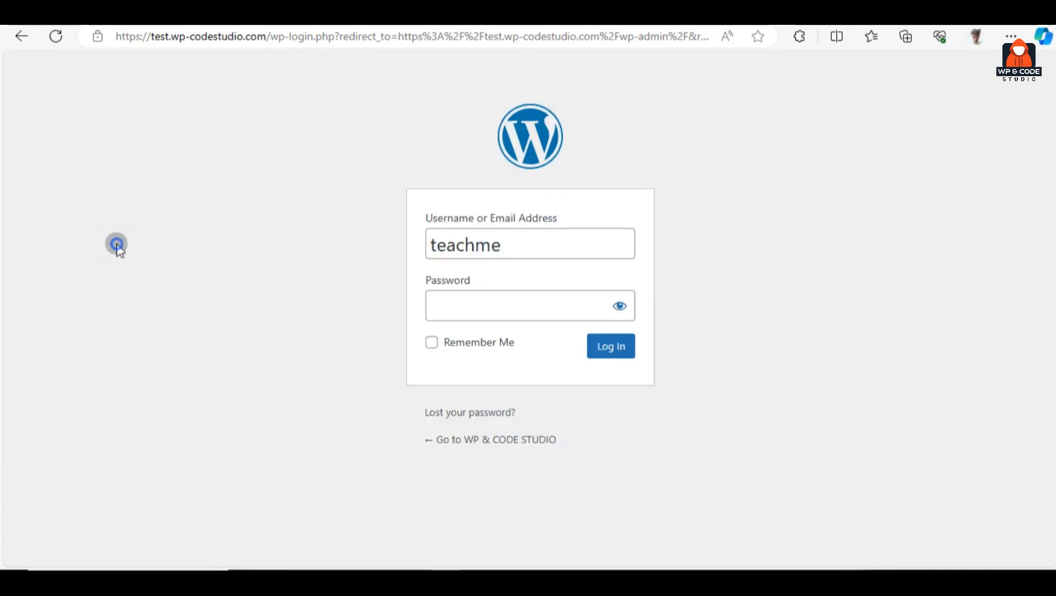
click(476, 307)
key(ctrl+v)
click(602, 359)
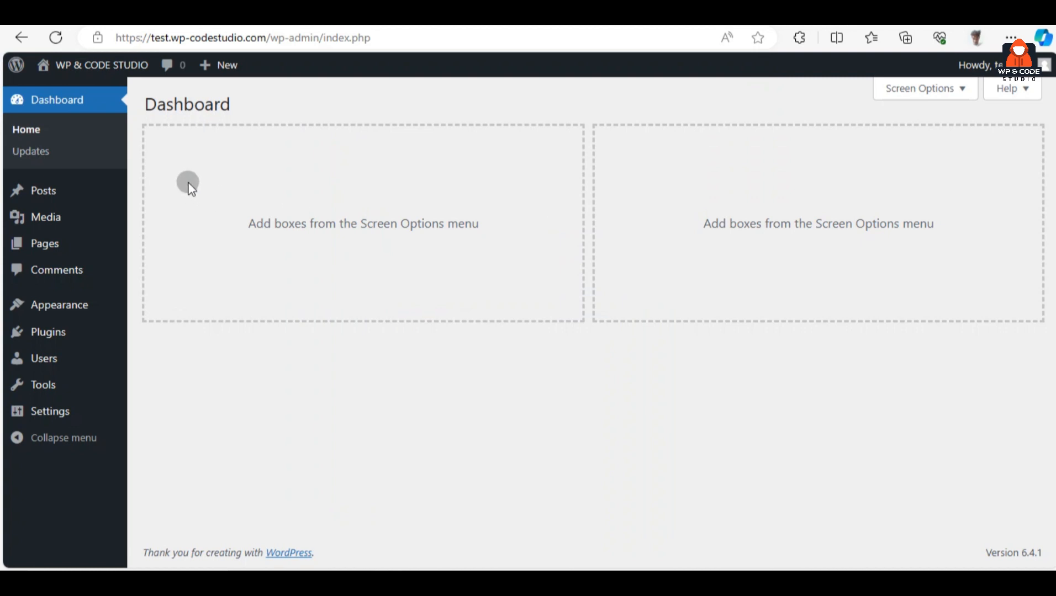
mouse_move(112, 77)
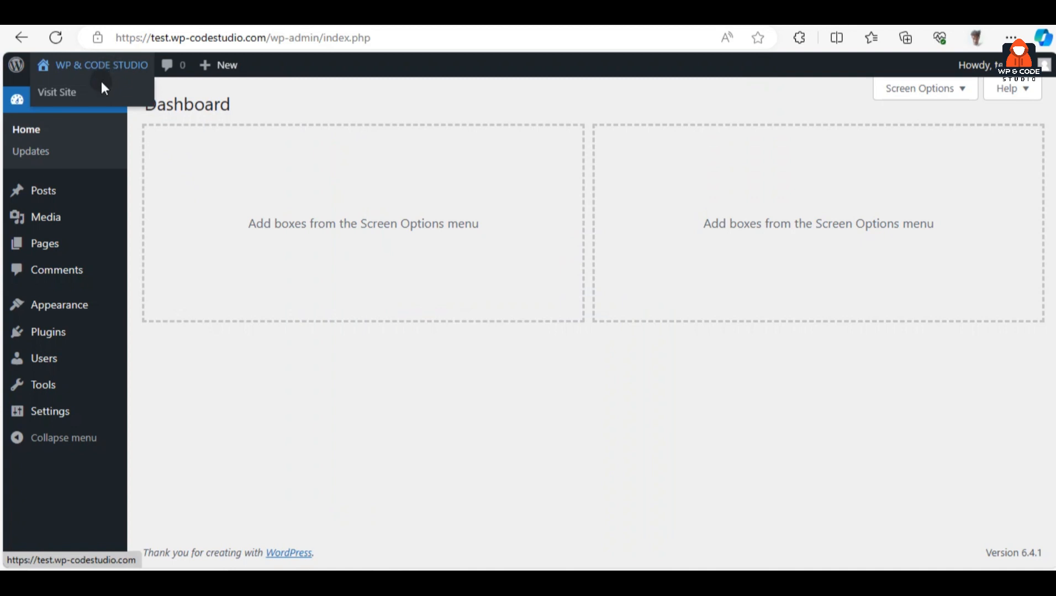
click(99, 94)
click(99, 94)
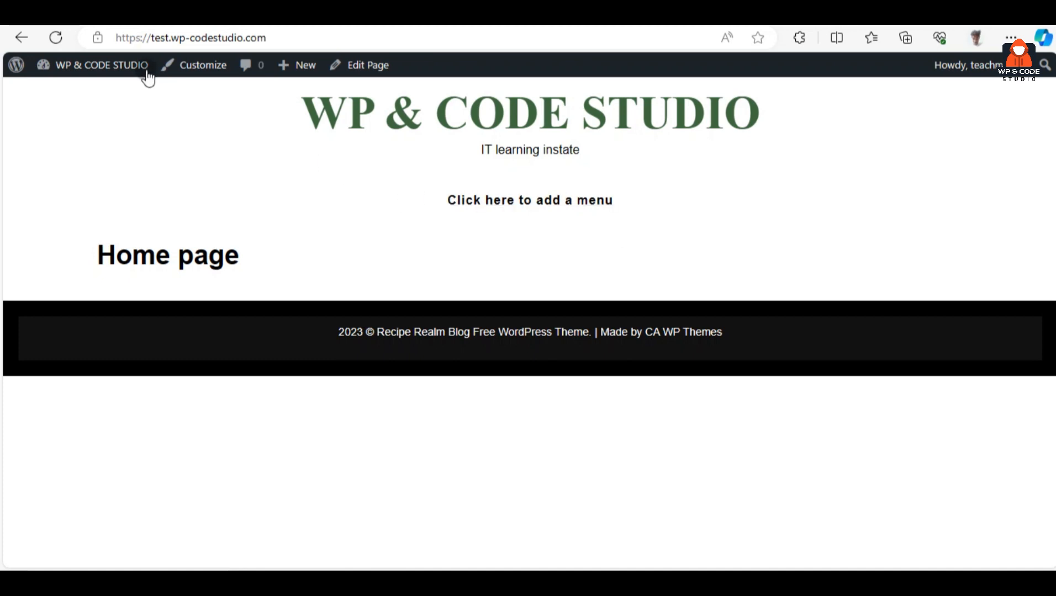
click(103, 92)
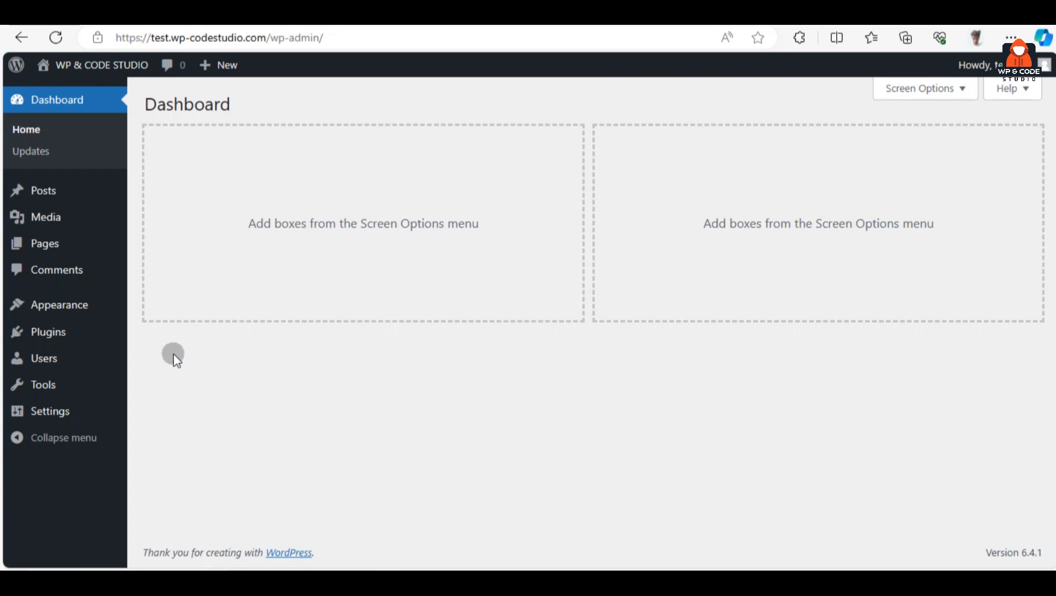
mouse_move(81, 339)
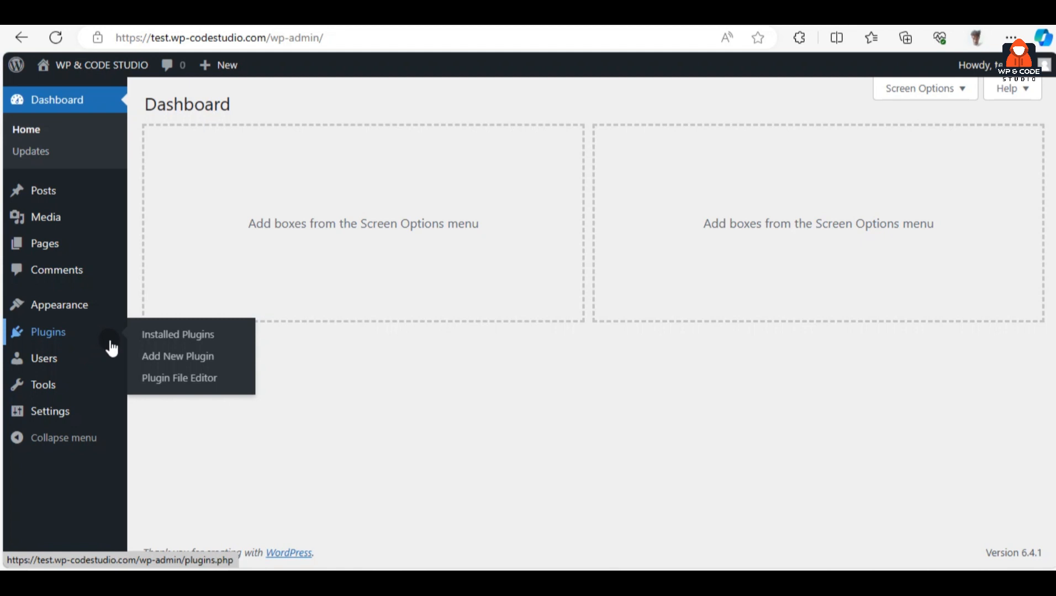
From Installed Plugins go to Add New Plugin and search the directory for 'elementor'
click(232, 345)
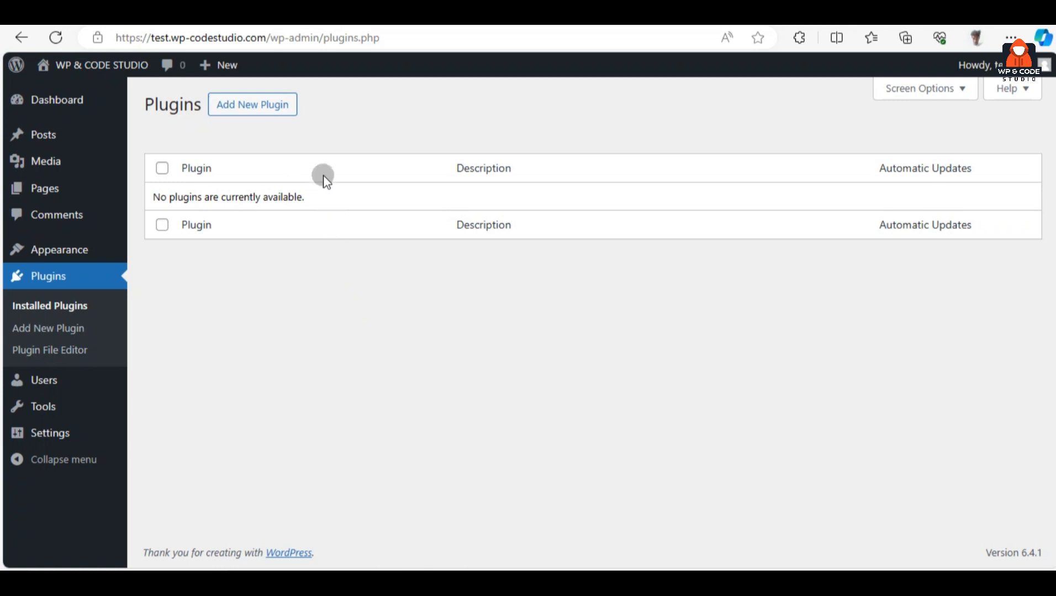
click(284, 116)
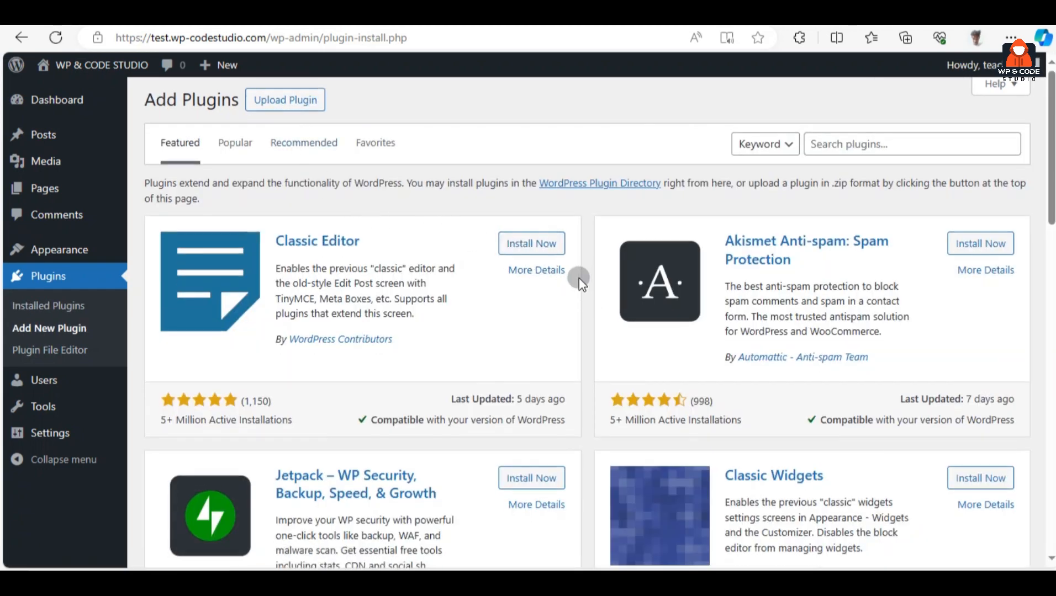
scroll(579, 279, down, 20)
scroll(578, 280, up, 20)
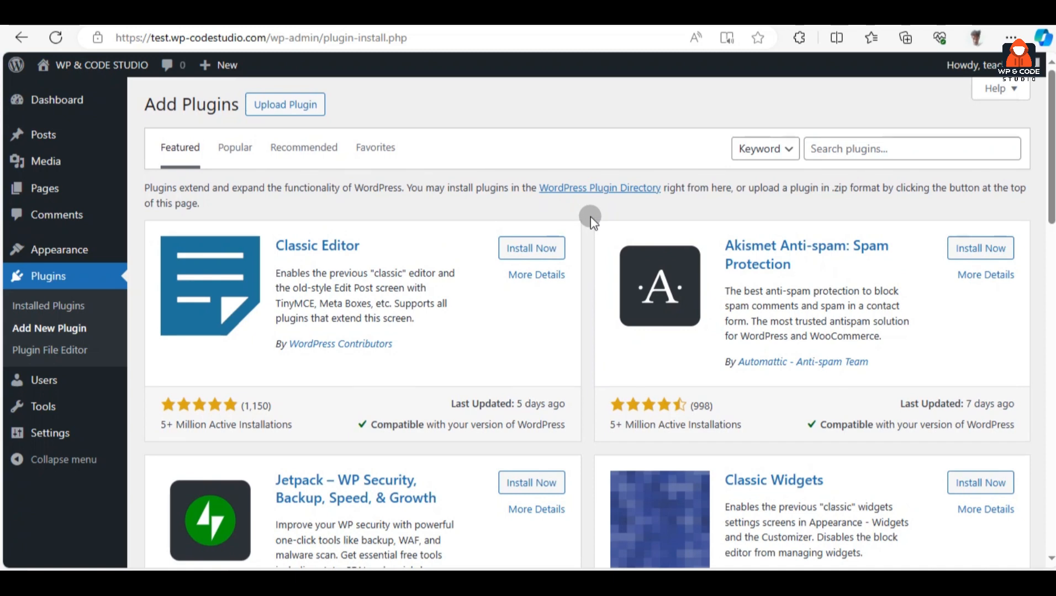
click(817, 146)
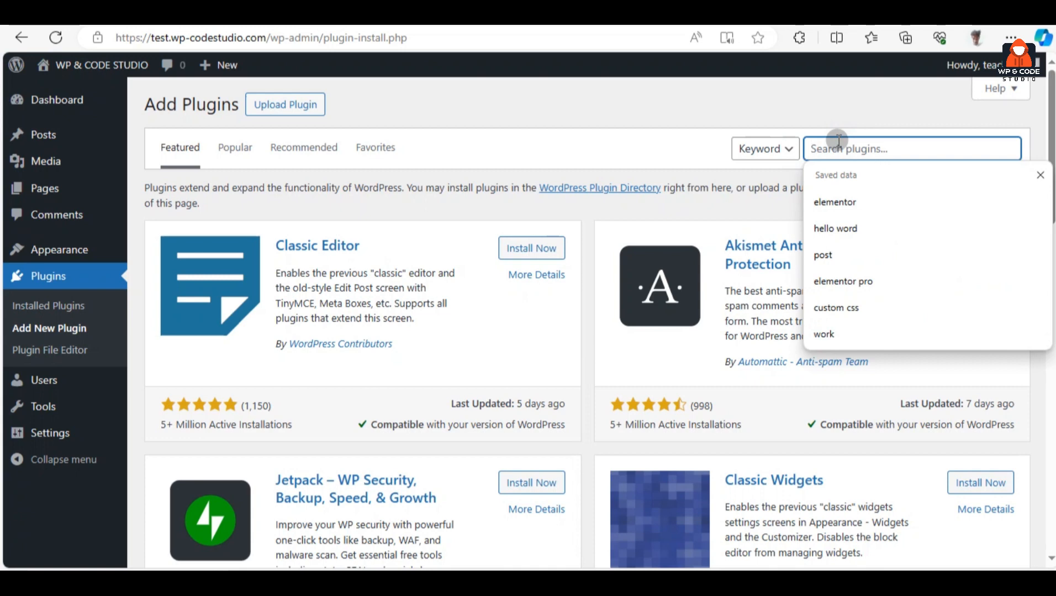
text(elementor)
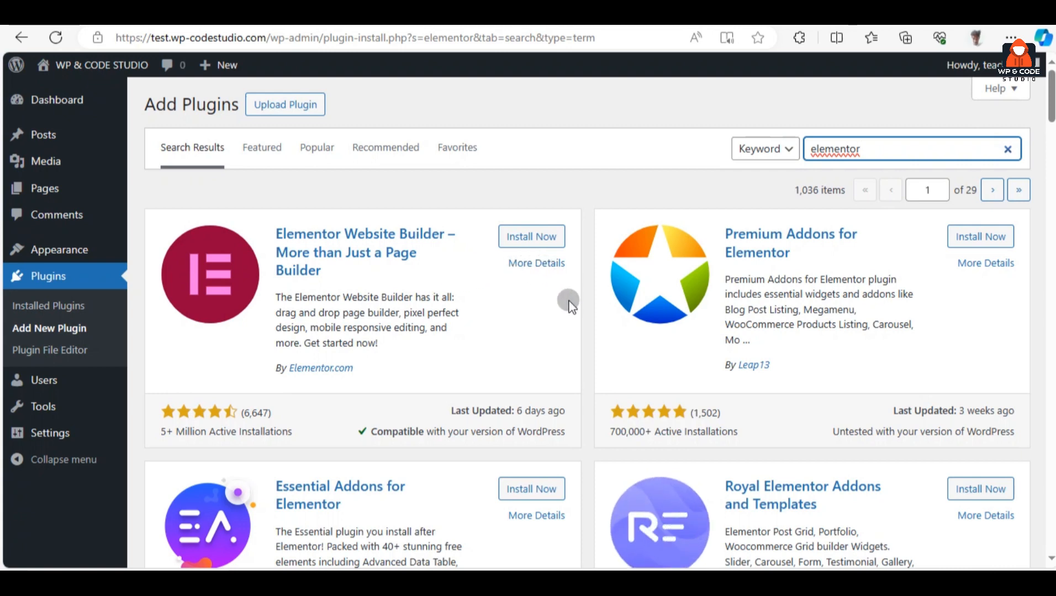
Install and activate Elementor Website Builder 3.17.3, then return to Add New Plugin
click(561, 241)
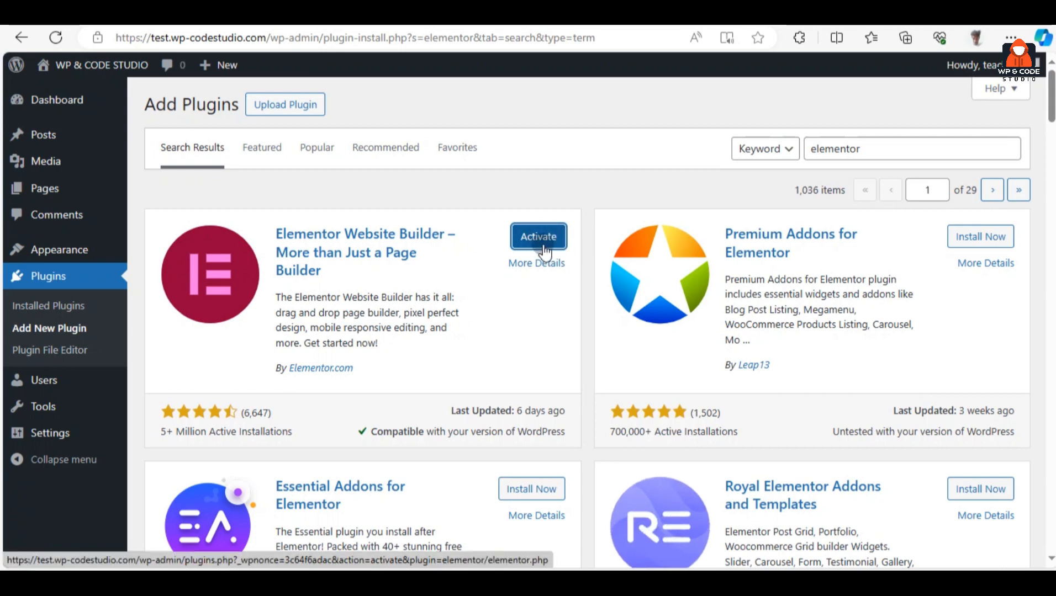
click(559, 248)
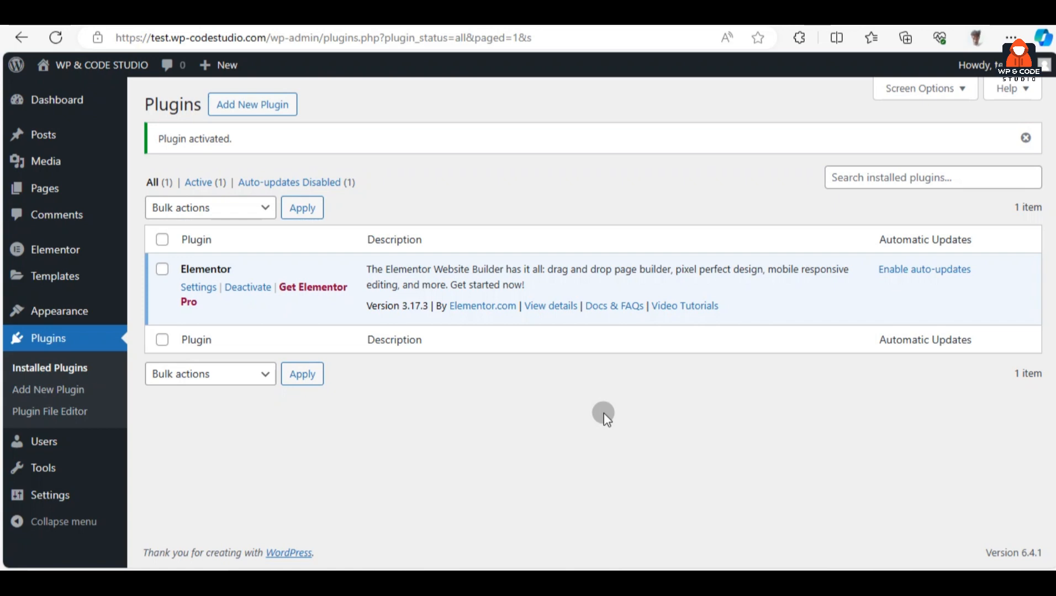
click(284, 106)
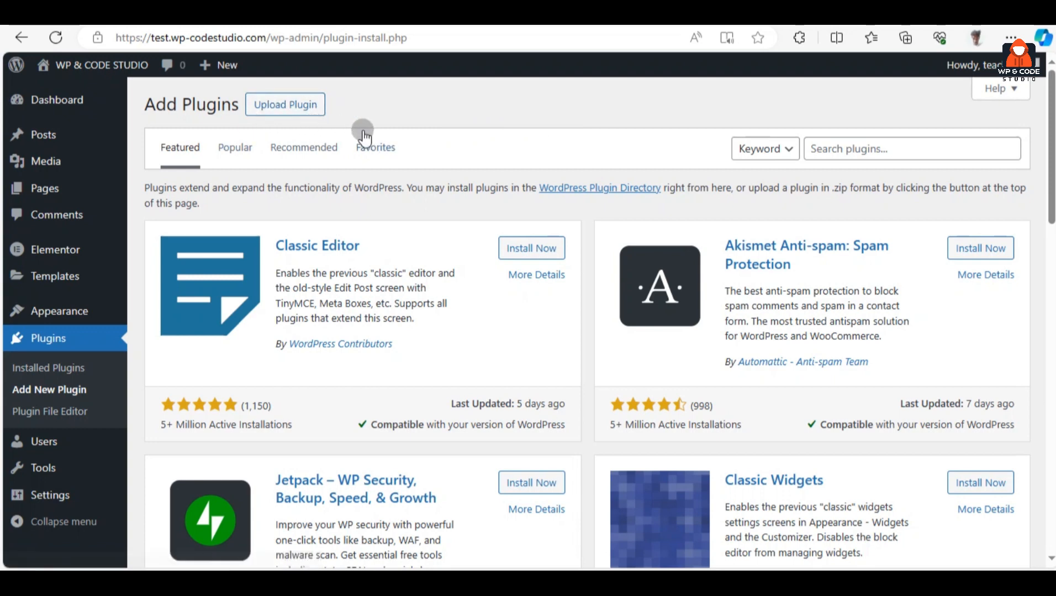
Choose elementor-pro-v3.7.3.zip from the Downloads folder in the Upload Plugin form
click(307, 105)
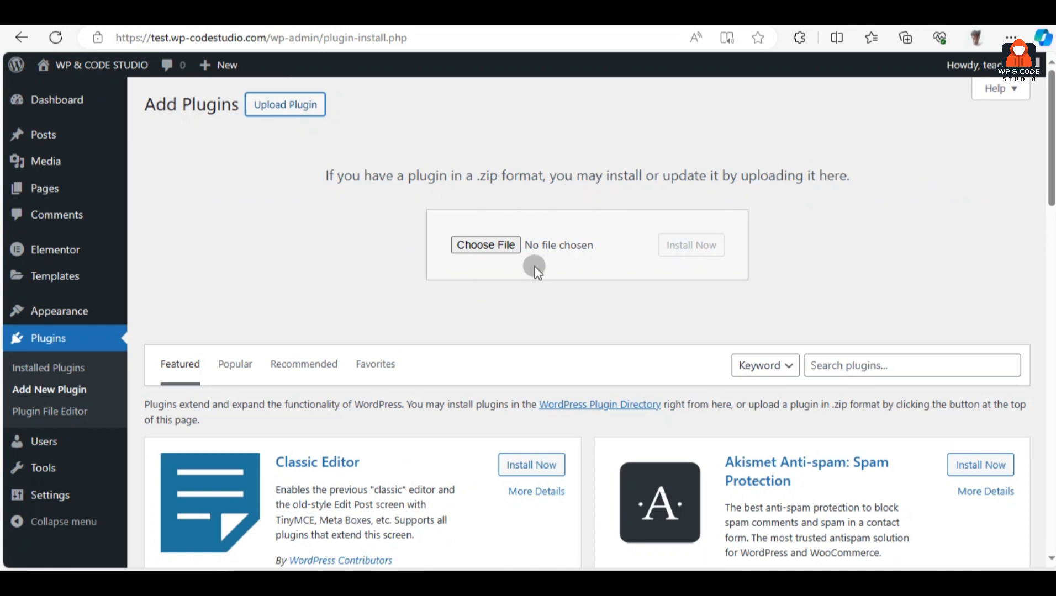
click(501, 247)
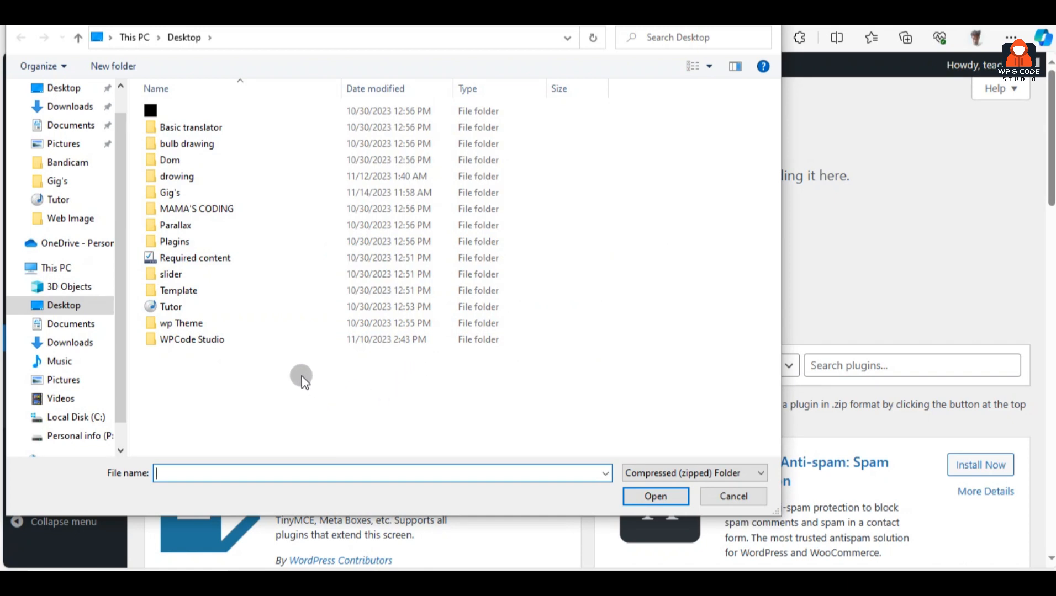
click(77, 106)
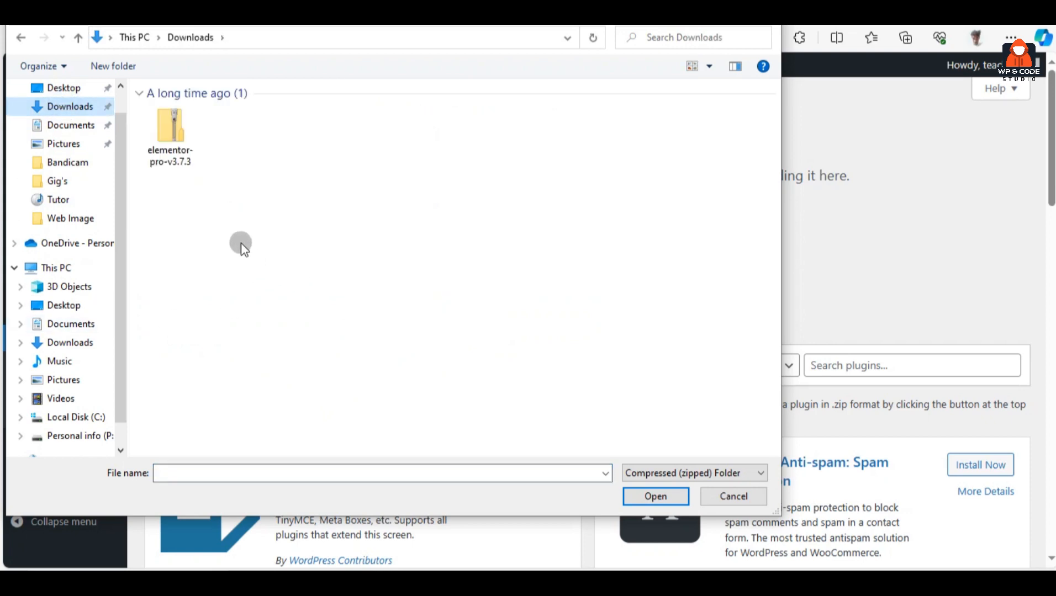
click(175, 138)
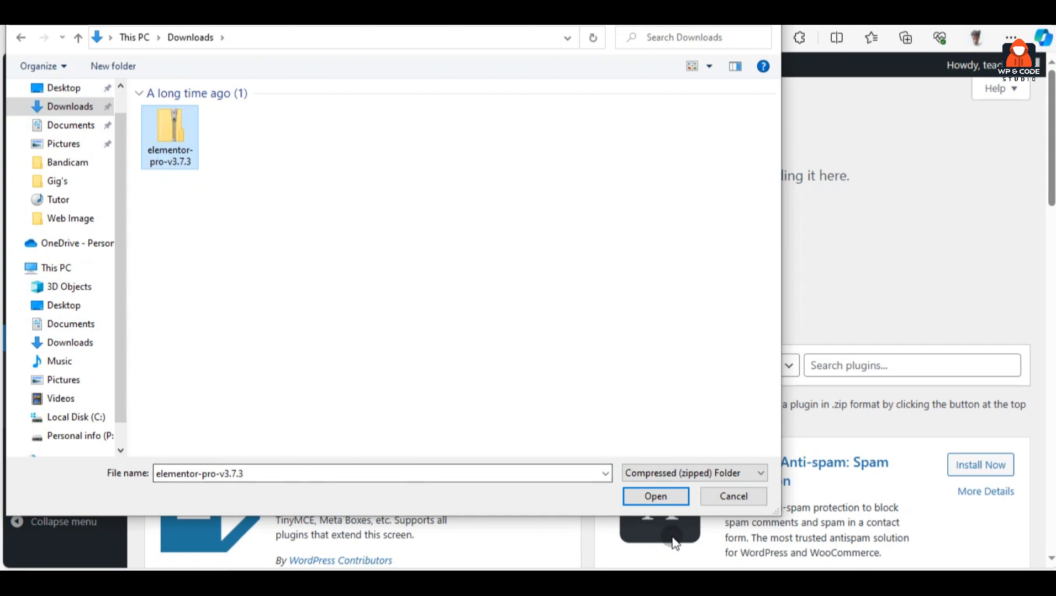
click(659, 499)
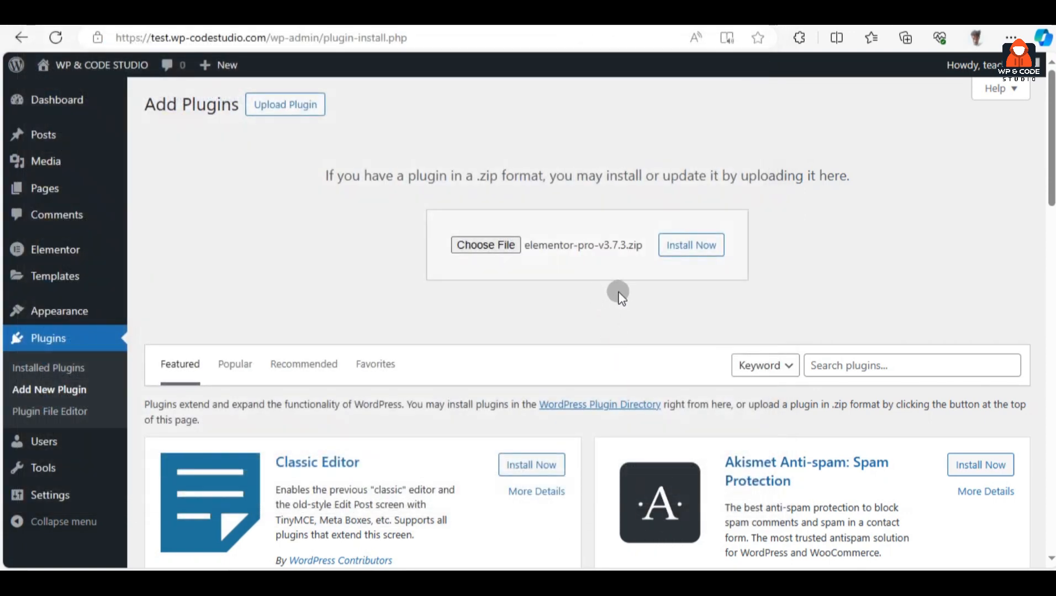
Install the uploaded Elementor Pro package and activate the plugin
click(716, 254)
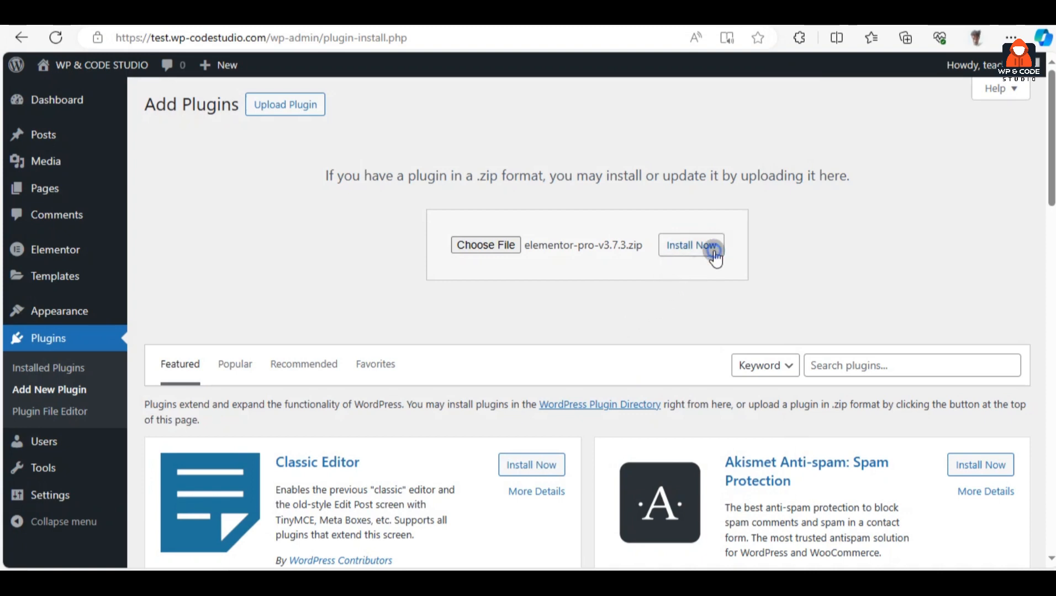
click(714, 255)
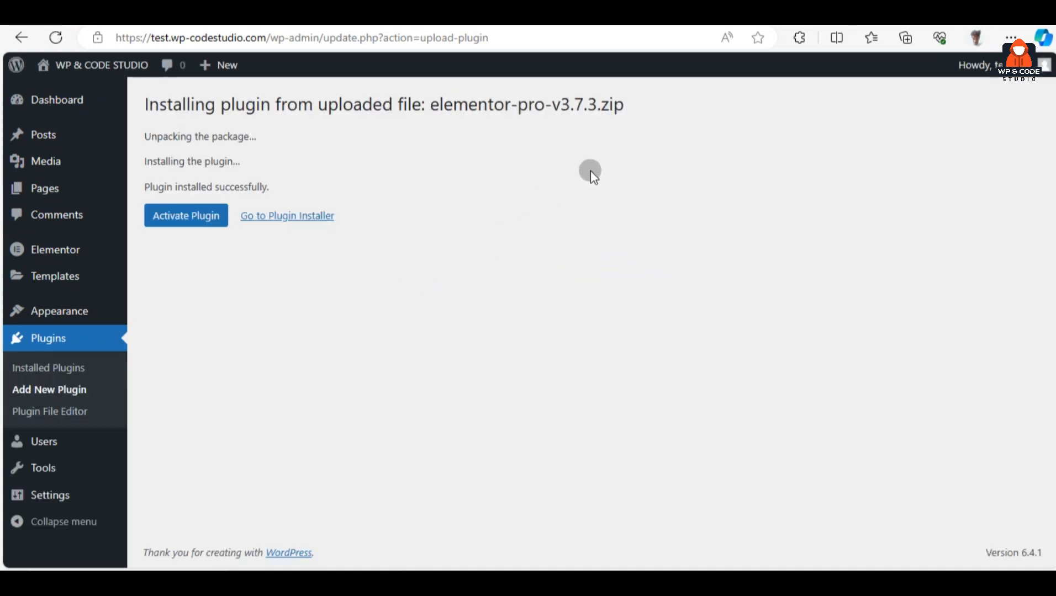
drag(663, 107, 131, 103)
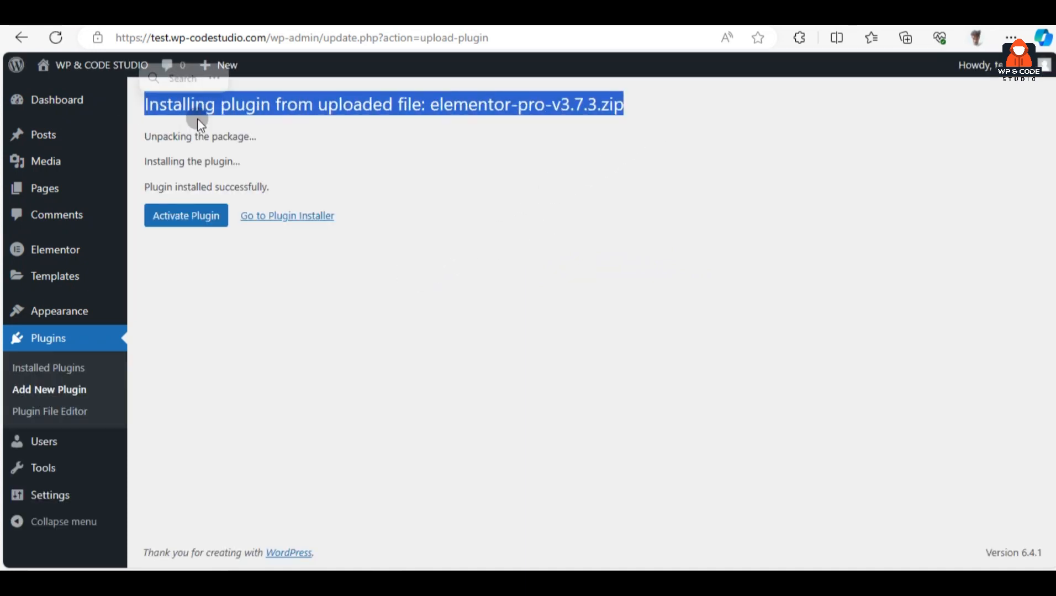
click(518, 155)
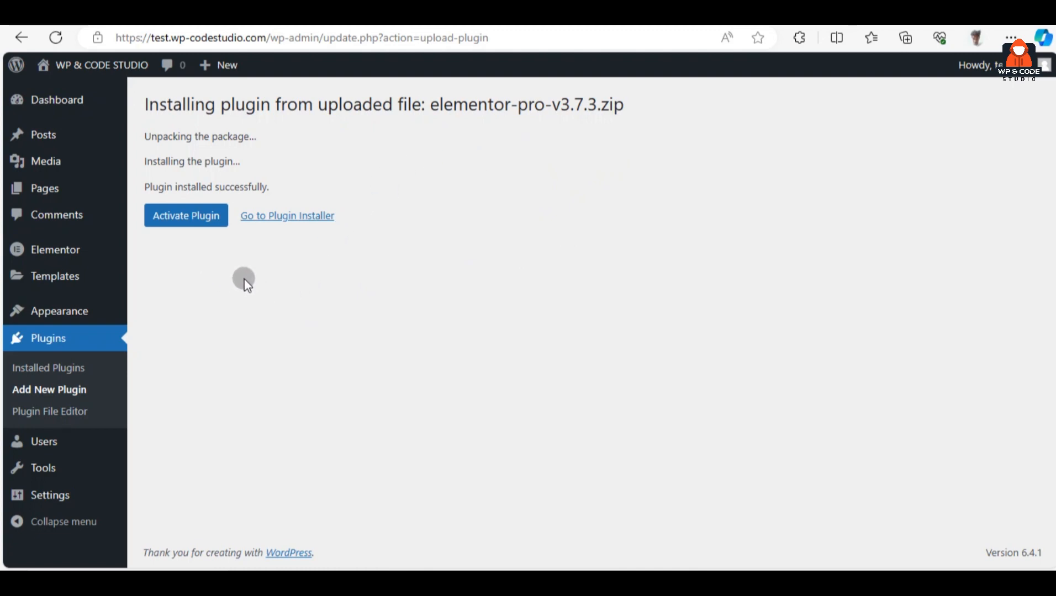
click(195, 223)
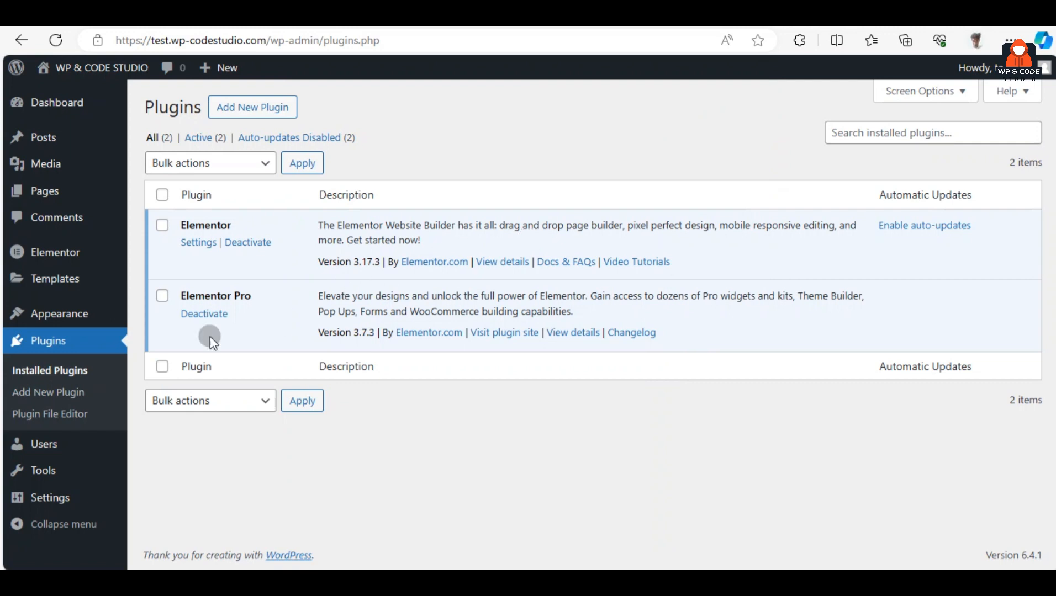
Confirm Elementor 3.17.3 and Elementor Pro 3.7.3 both show as active in the Plugins list
mouse_move(85, 321)
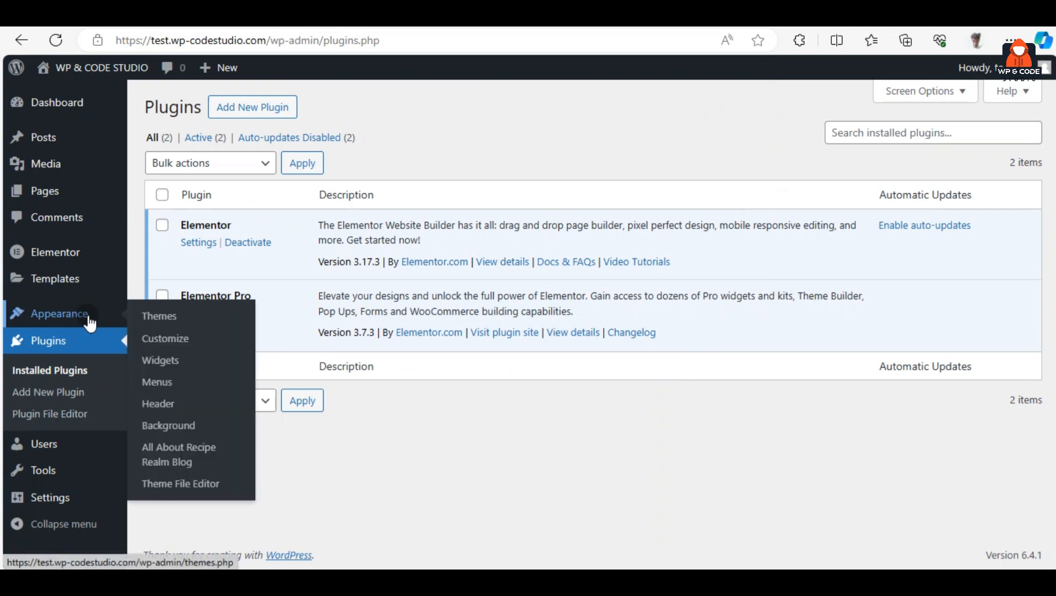
Open Appearance > Themes, browse the six installed themes, and go to Add New Theme
click(226, 324)
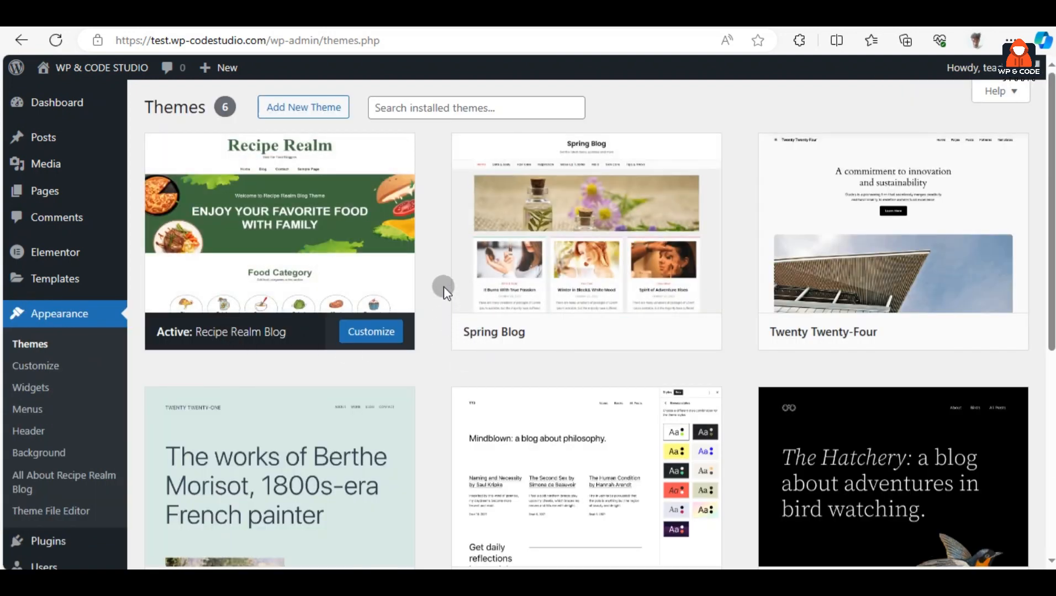
scroll(442, 288, down, 5)
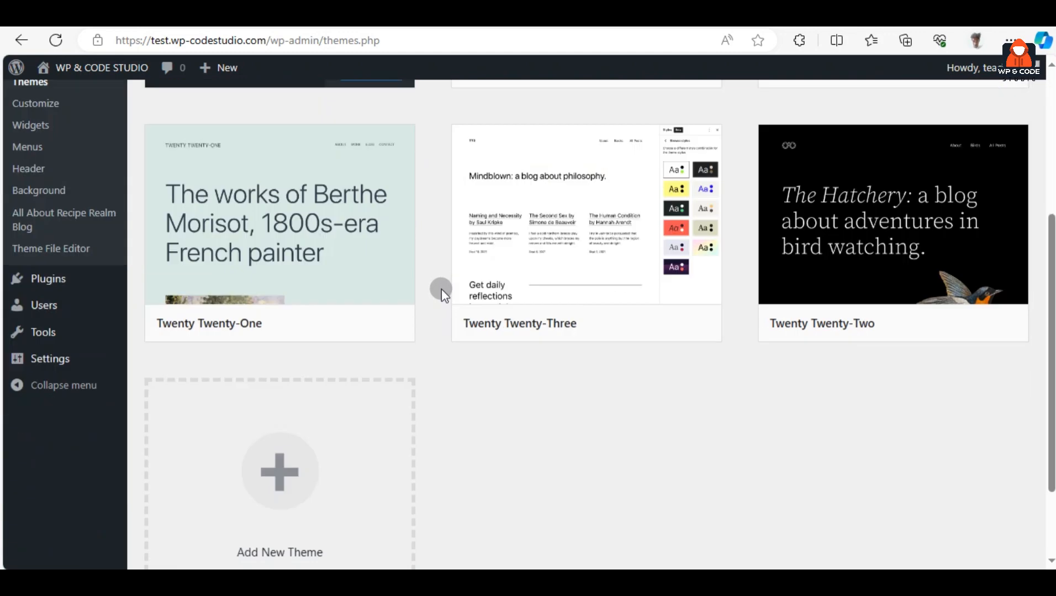
scroll(440, 306, up, 5)
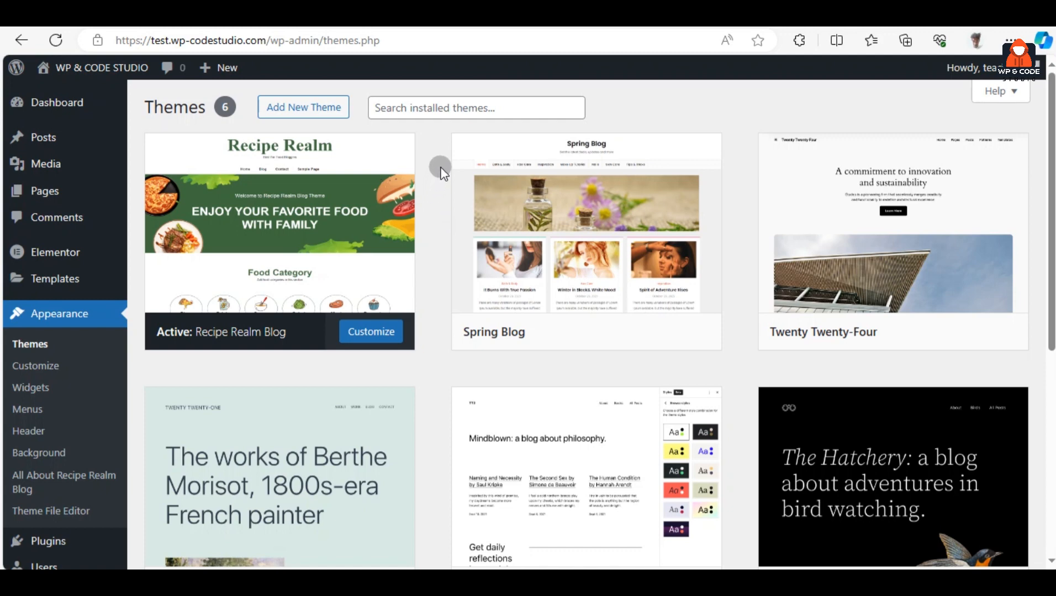
click(335, 108)
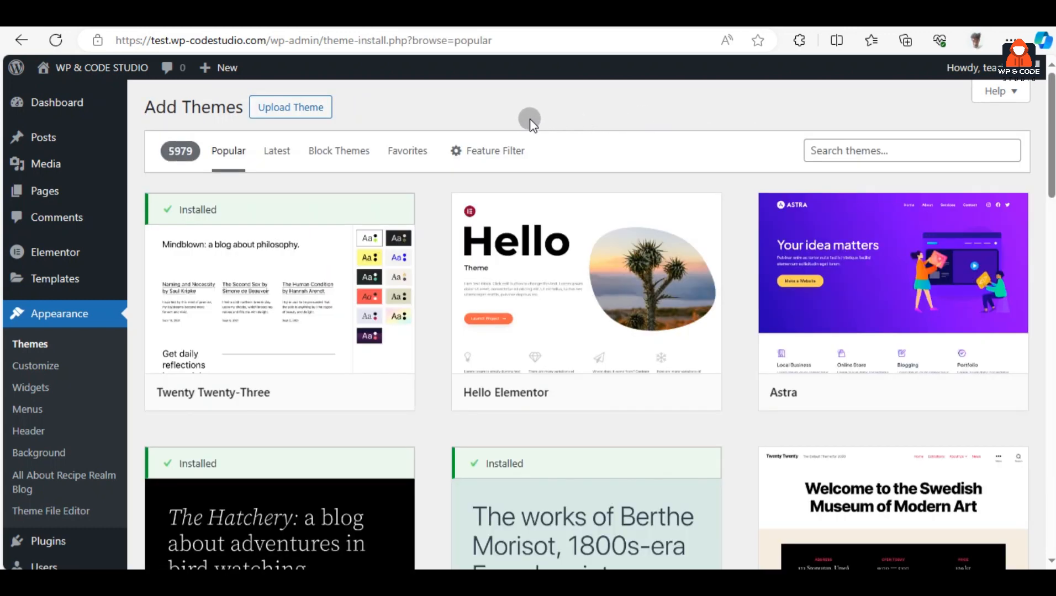
scroll(430, 219, down, 20)
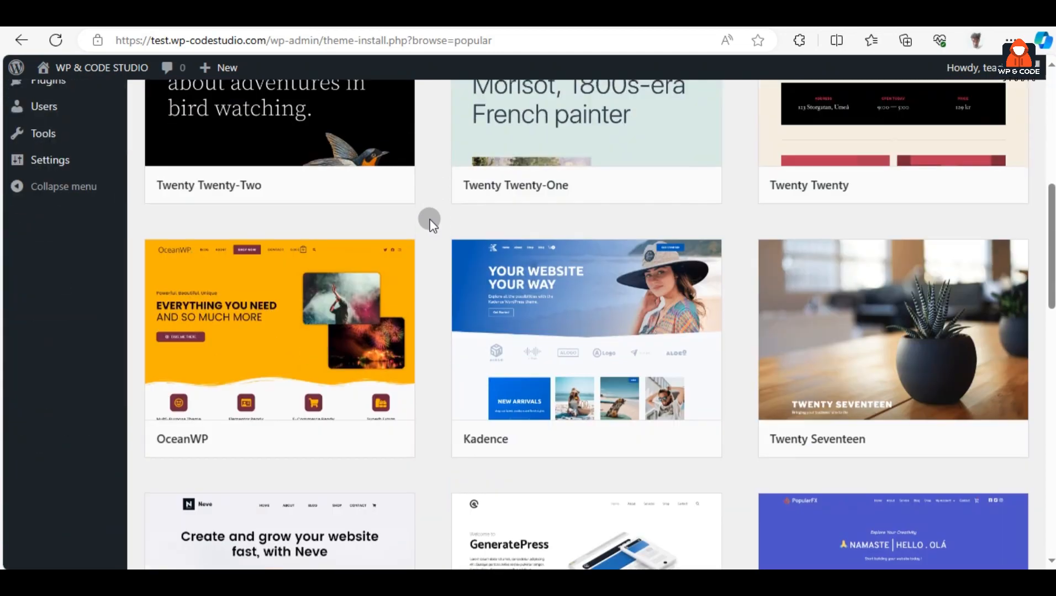
scroll(430, 226, down, 20)
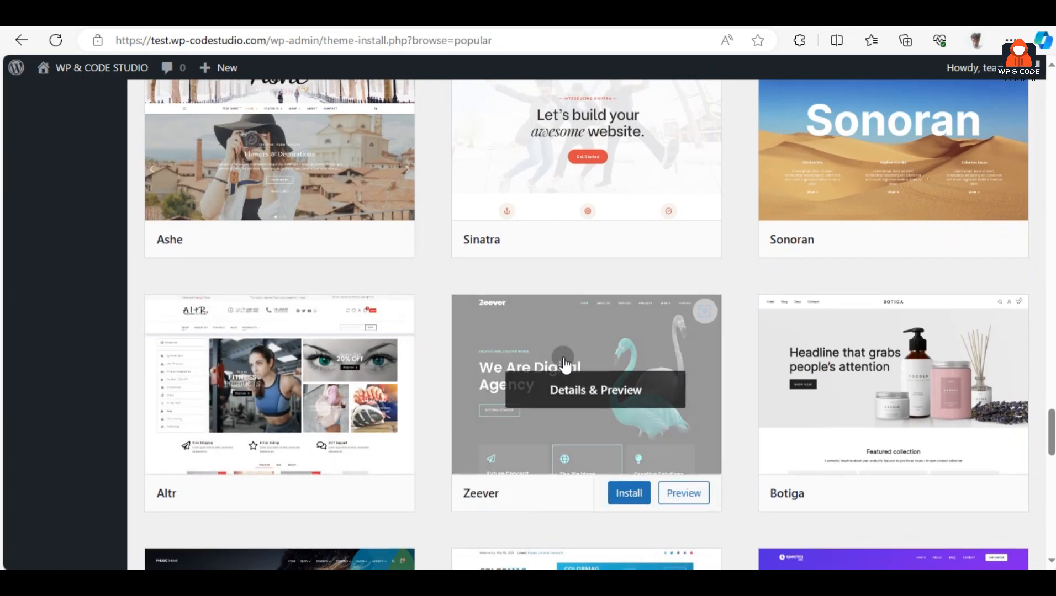
scroll(589, 394, up, 4)
scroll(568, 346, up, 20)
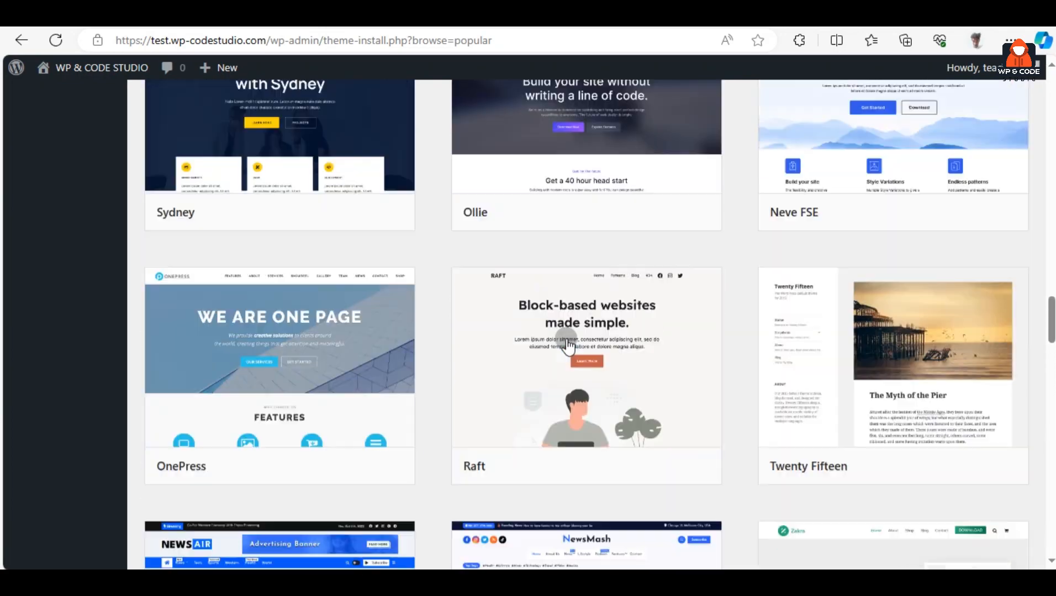
scroll(574, 345, up, 10)
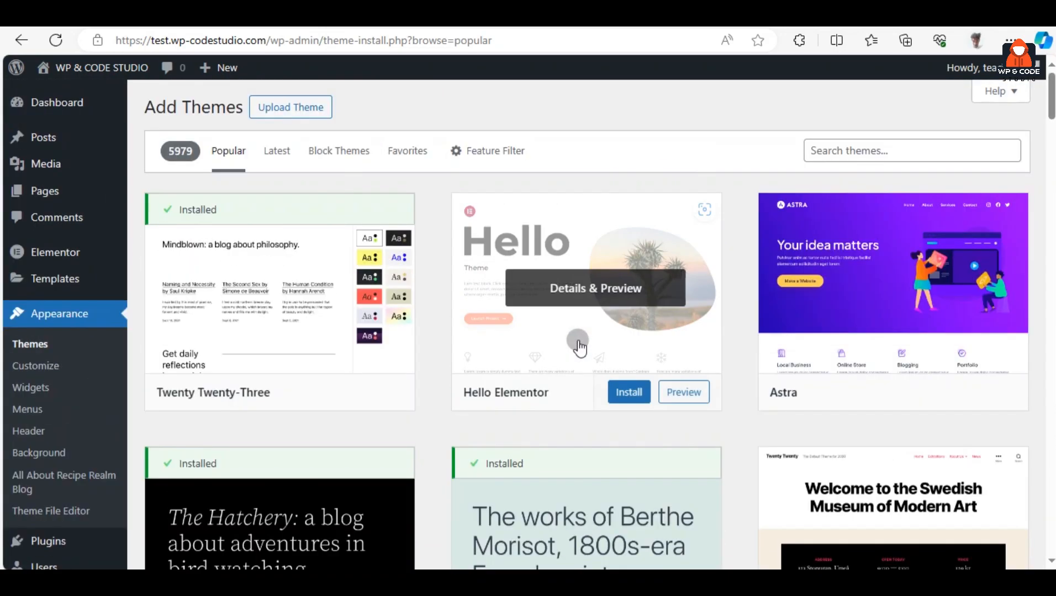
click(841, 153)
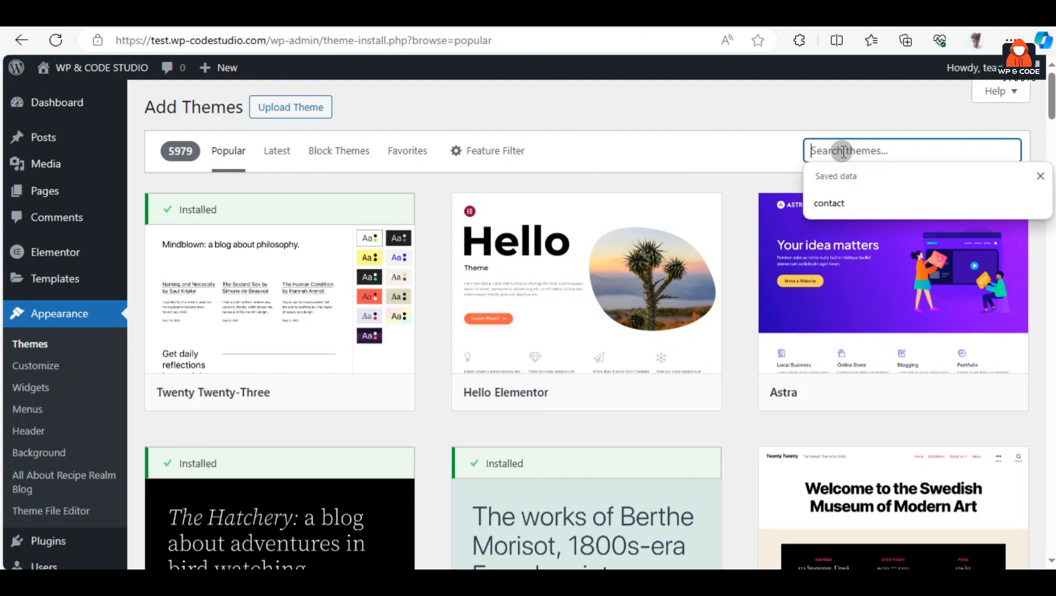
Search the theme directory for 'blog' and scroll the results down to the WeBlogger card
text(blog)
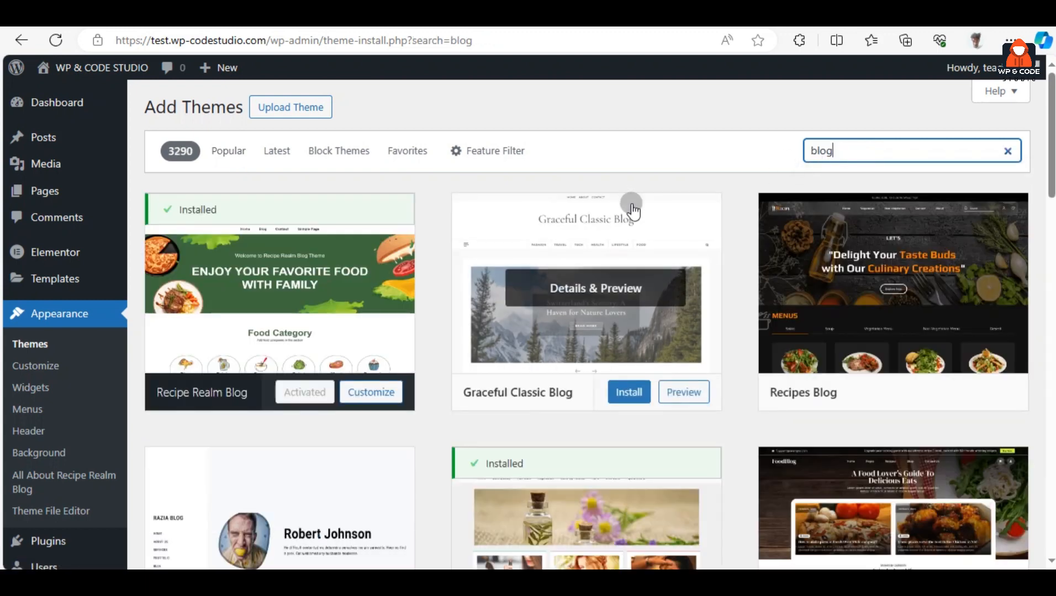
scroll(605, 234, down, 1)
scroll(606, 235, down, 3)
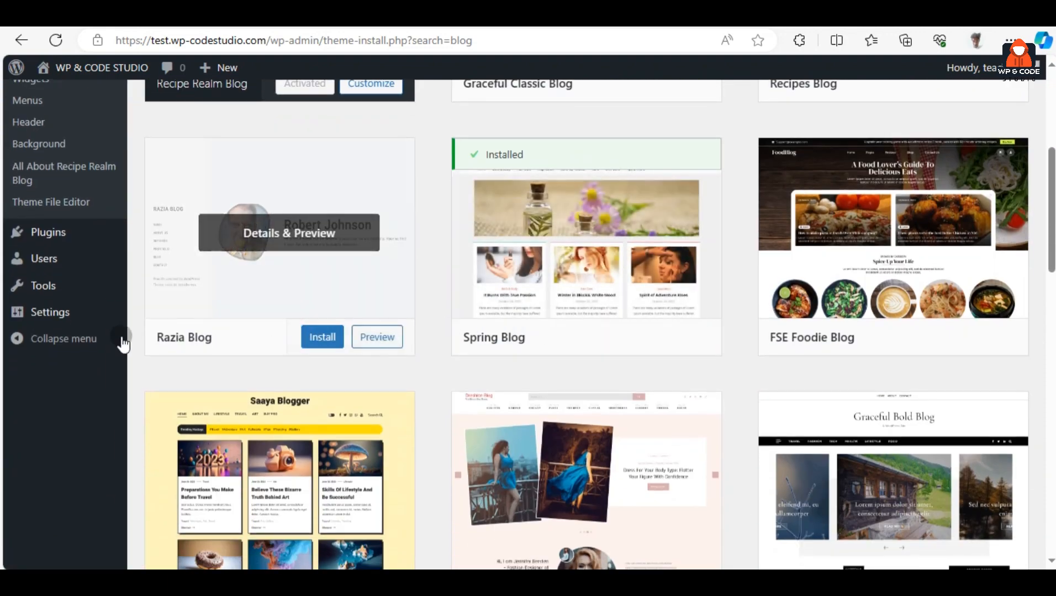
scroll(207, 359, down, 4)
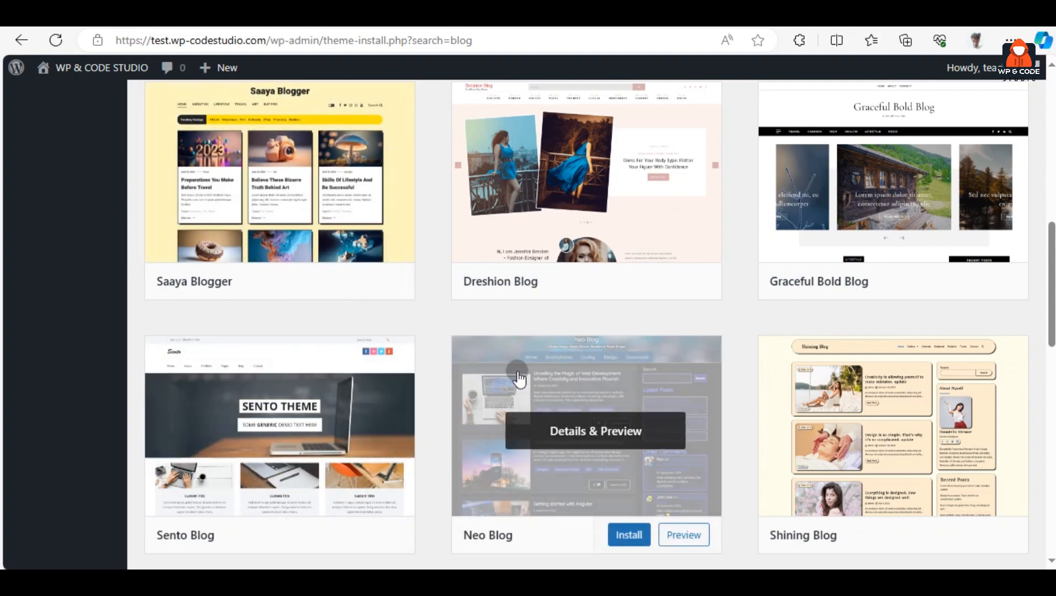
scroll(712, 357, up, 2)
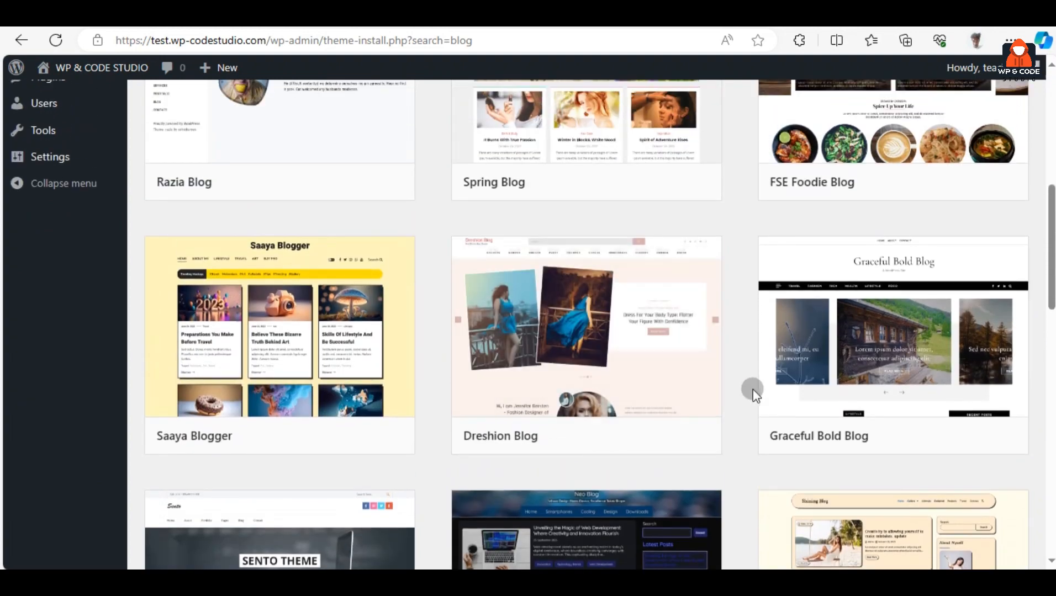
scroll(750, 389, up, 2)
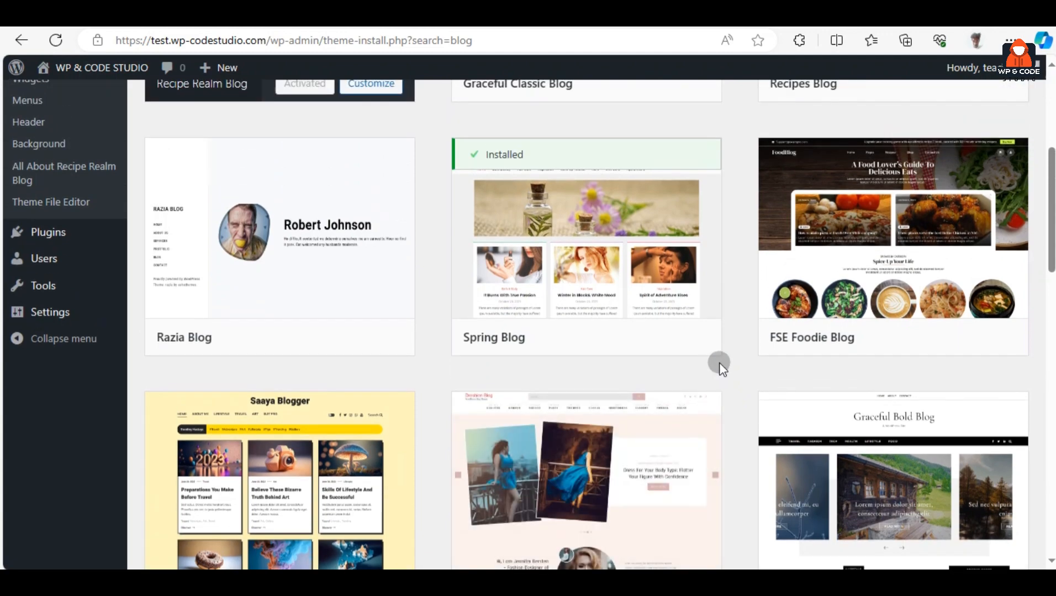
scroll(746, 364, down, 5)
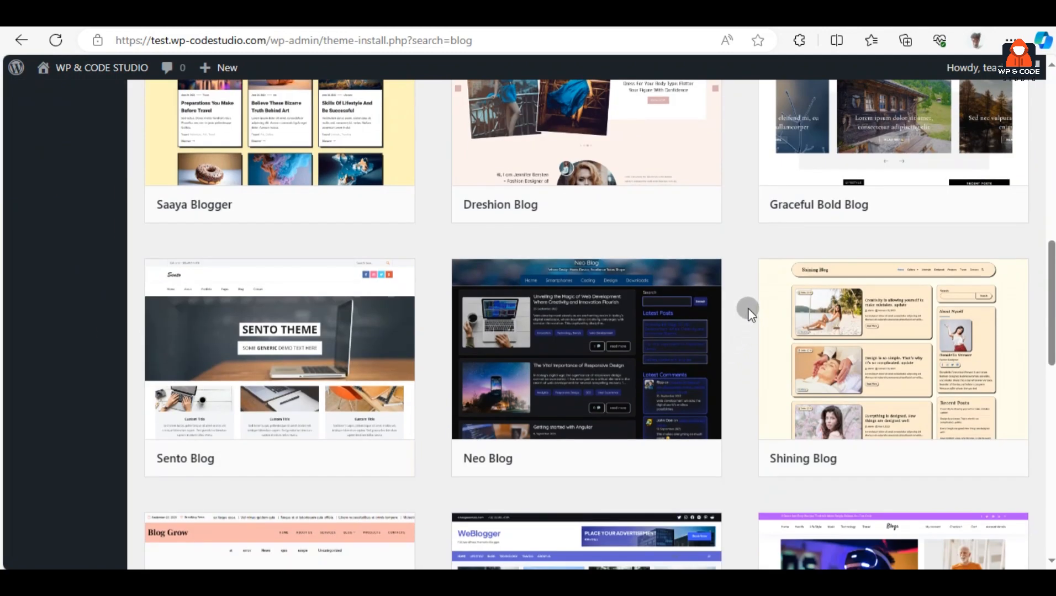
scroll(748, 313, down, 5)
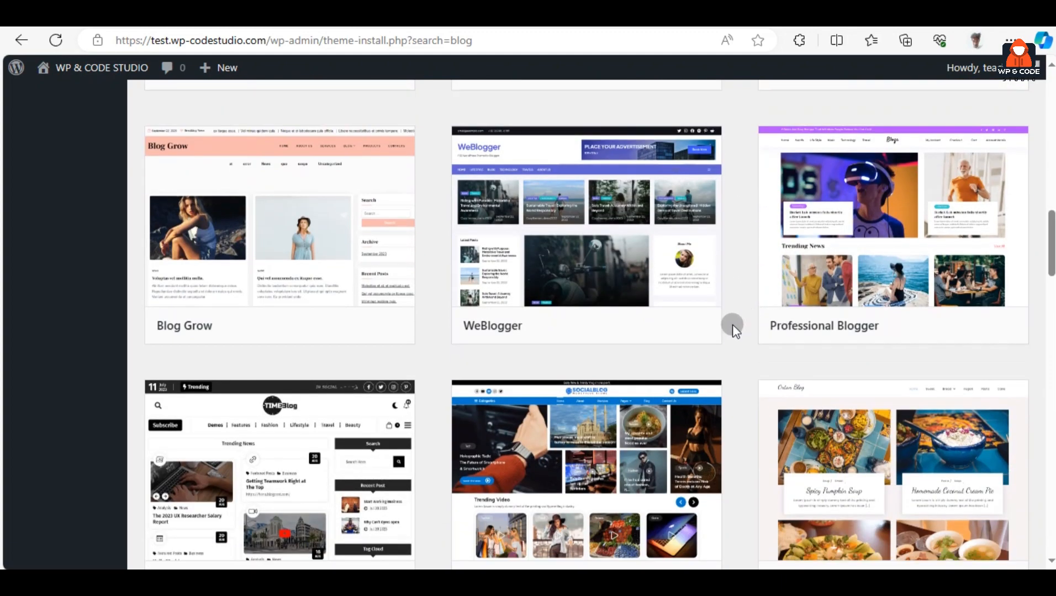
mouse_move(572, 319)
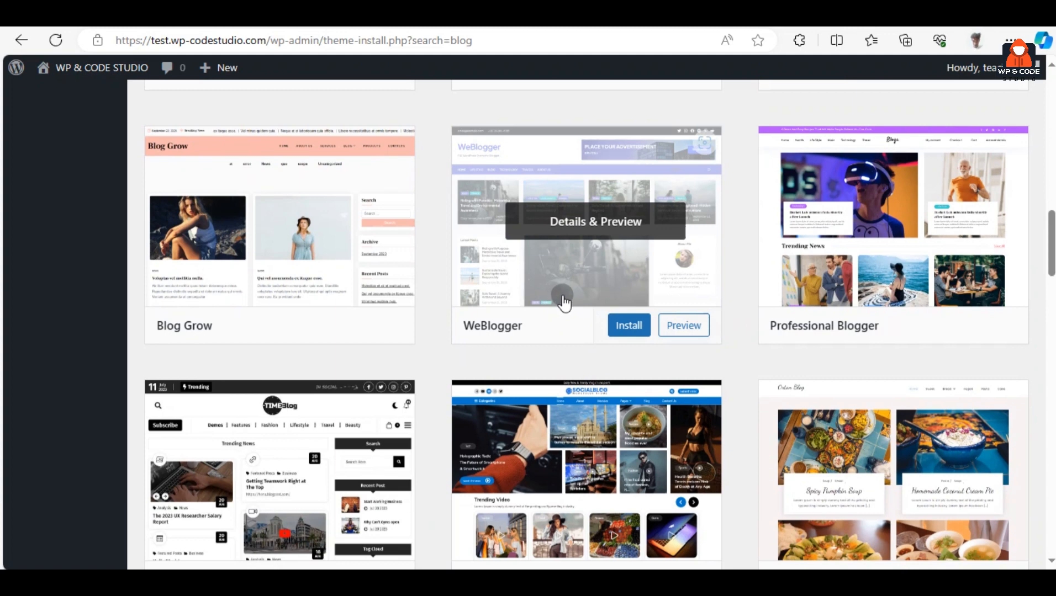
Install and activate the WeBlogger theme, then close the FotaWP welcome notice
click(628, 331)
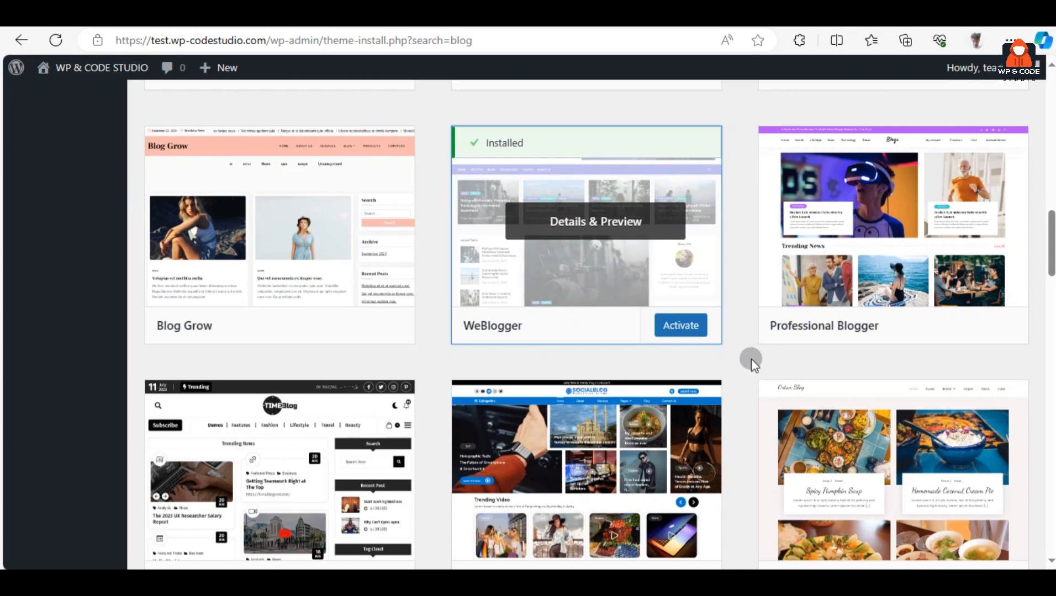
click(688, 326)
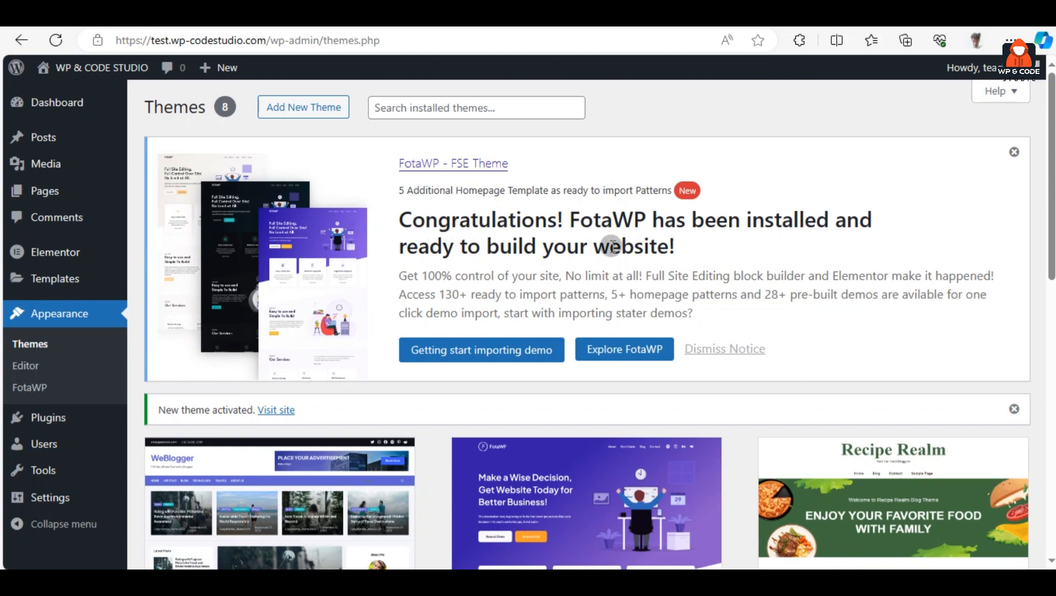
scroll(685, 269, down, 5)
scroll(695, 276, up, 5)
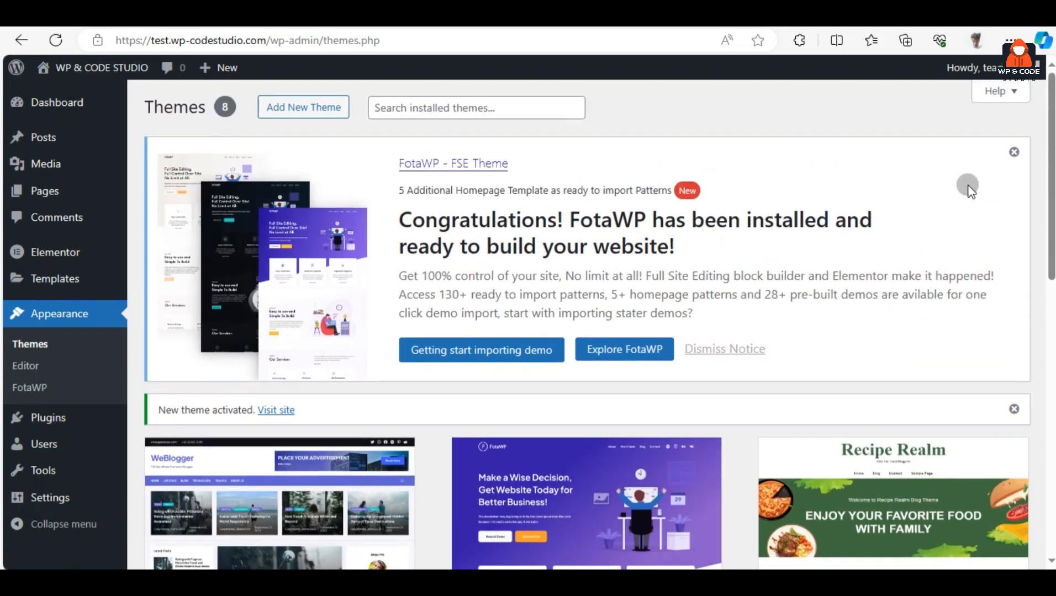
click(1014, 152)
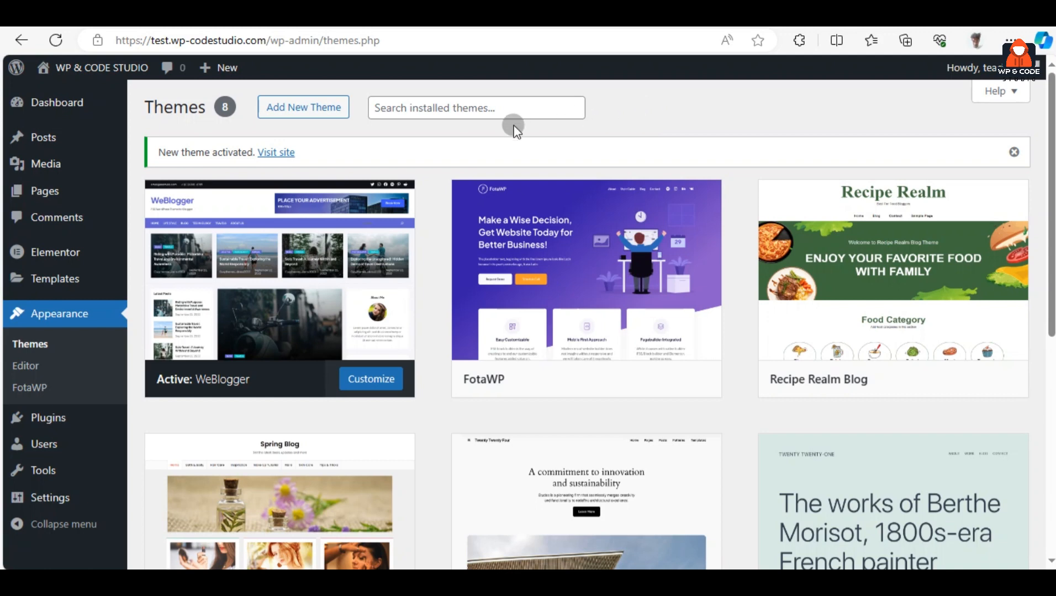
Browse the live home page, then return to the WP & CODE STUDIO admin Dashboard
mouse_move(99, 69)
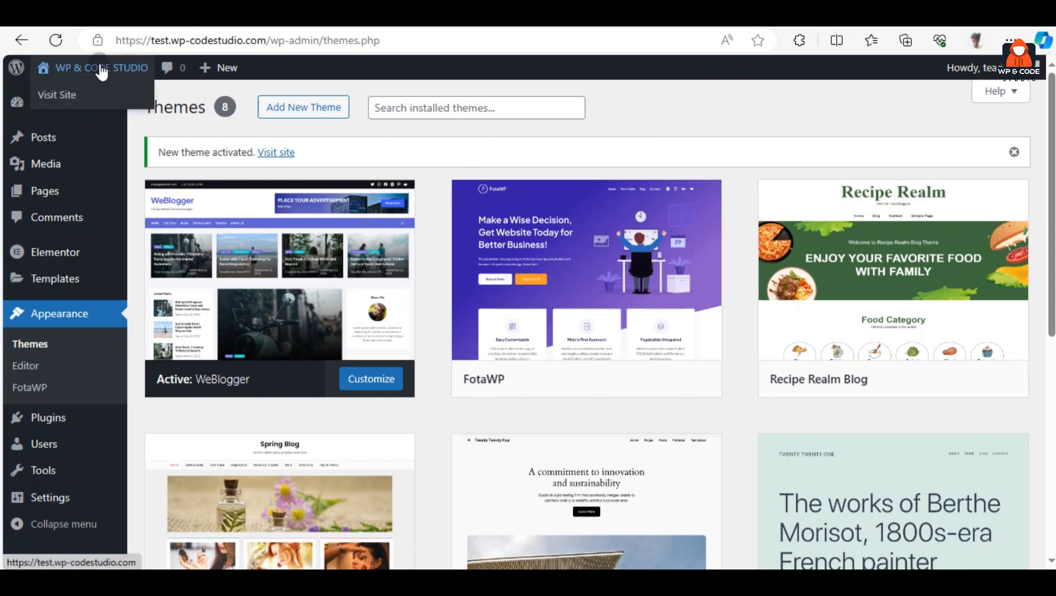
click(77, 100)
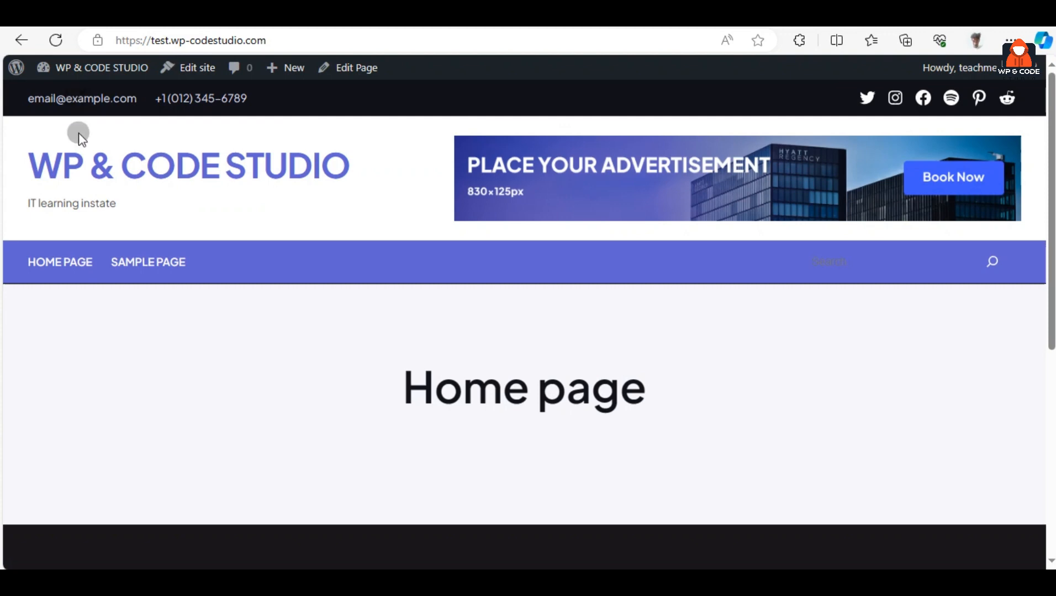
scroll(283, 252, down, 5)
scroll(293, 276, up, 5)
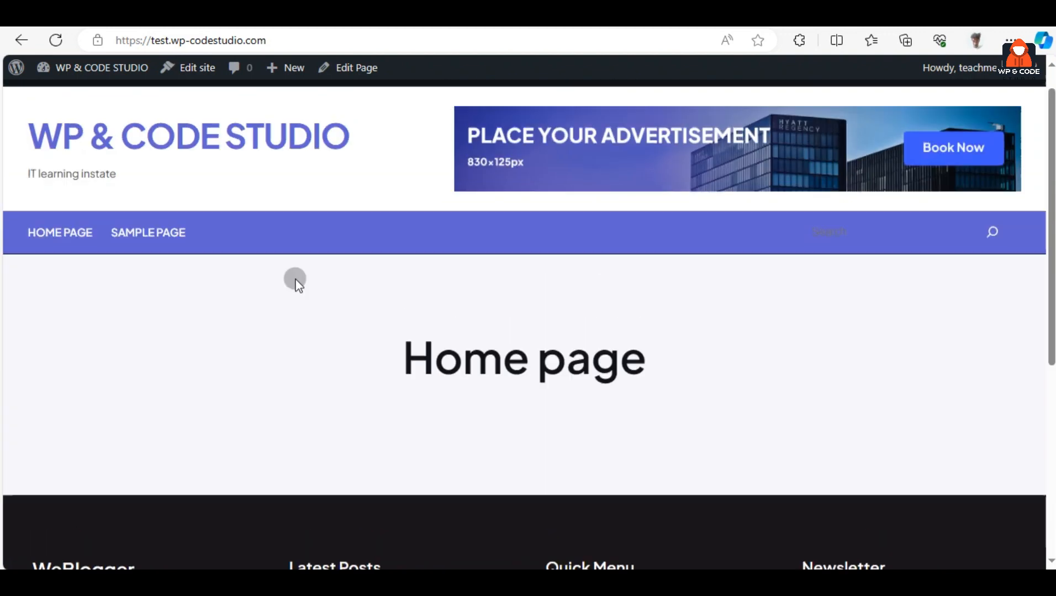
scroll(296, 282, up, 1)
scroll(488, 287, down, 3)
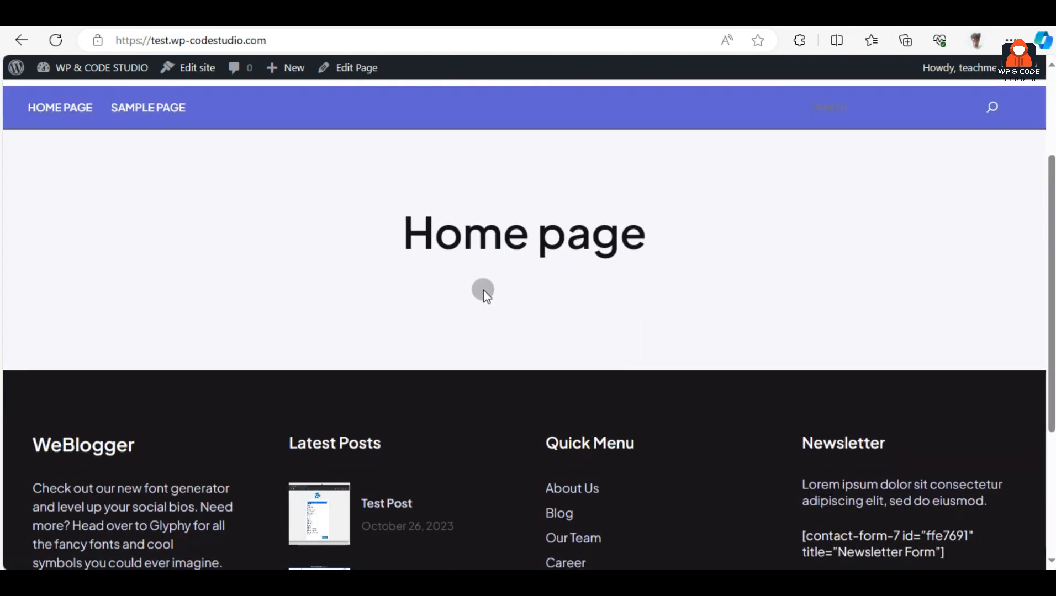
scroll(483, 289, up, 3)
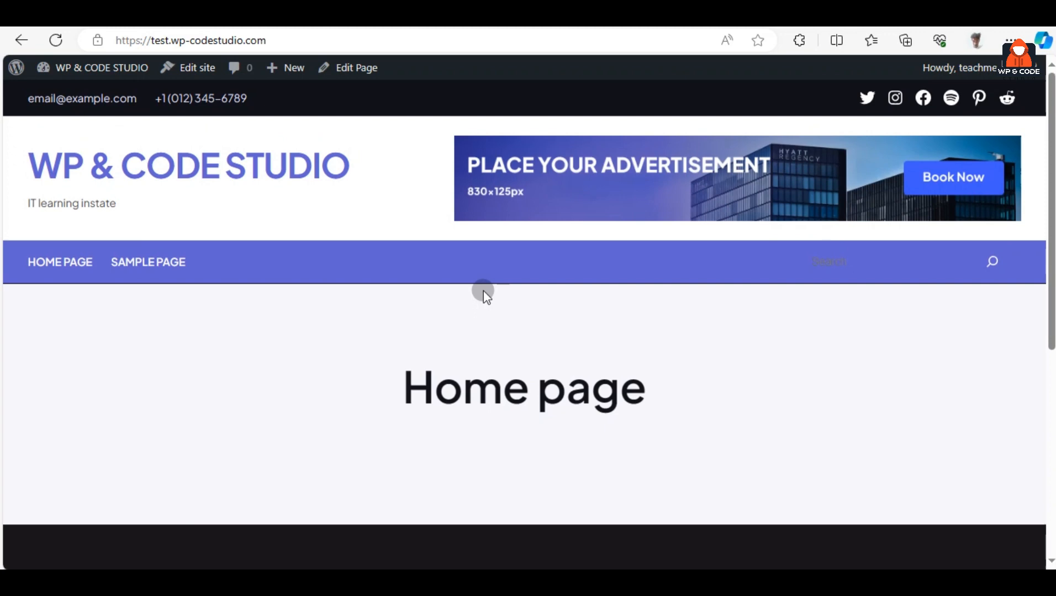
click(88, 65)
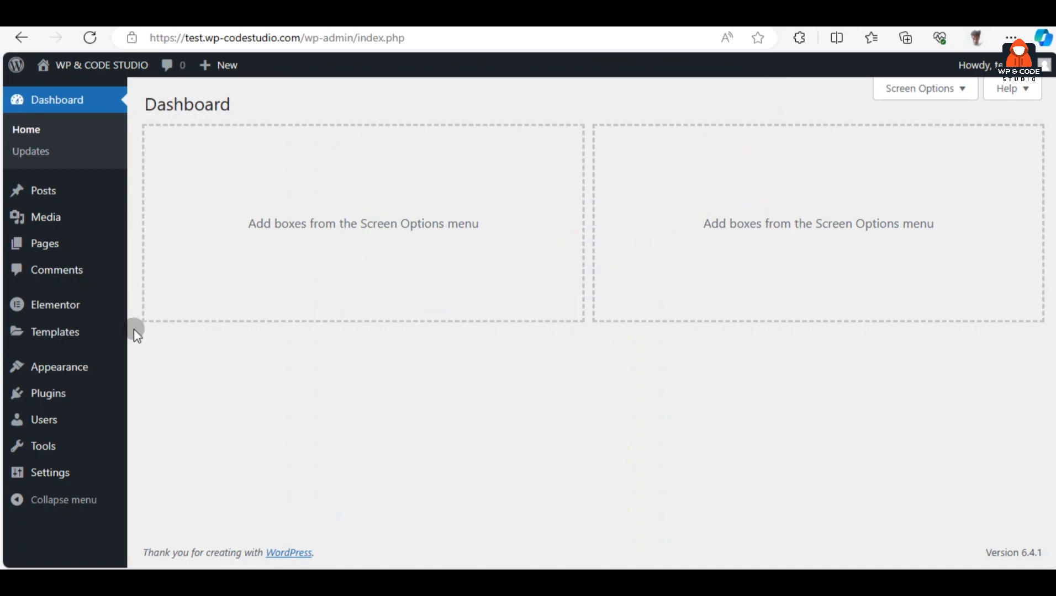
Go to Appearance > Themes > Add New Theme and reveal the Upload Theme zip form
mouse_move(91, 369)
click(160, 378)
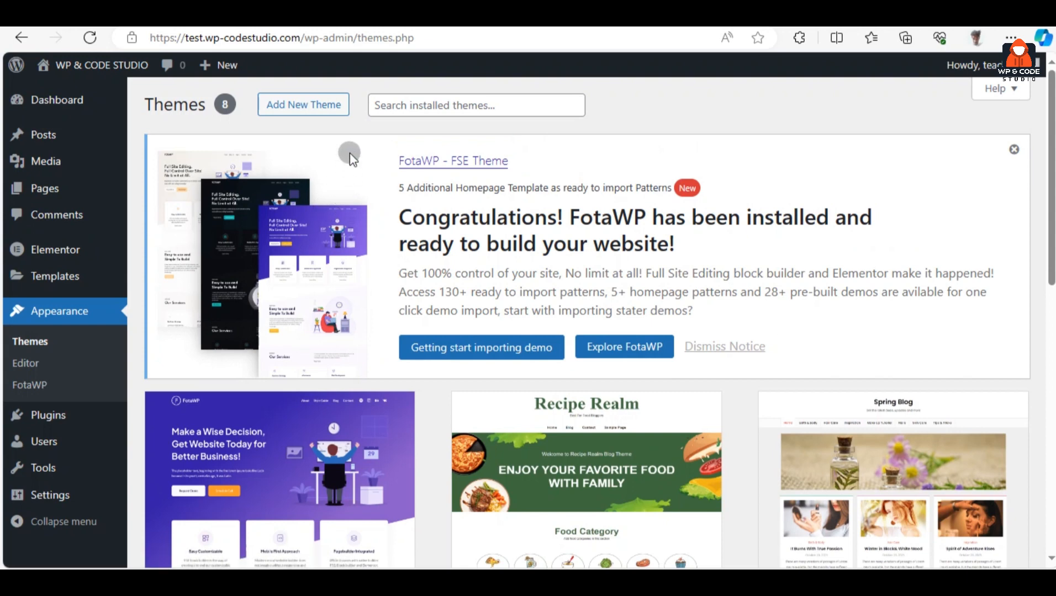
click(329, 110)
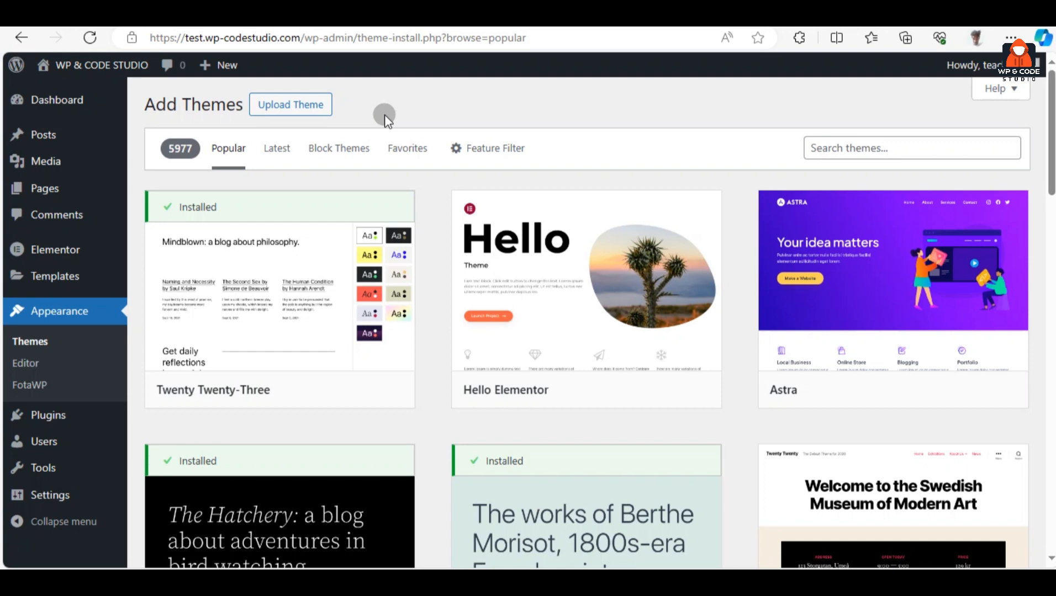
click(320, 105)
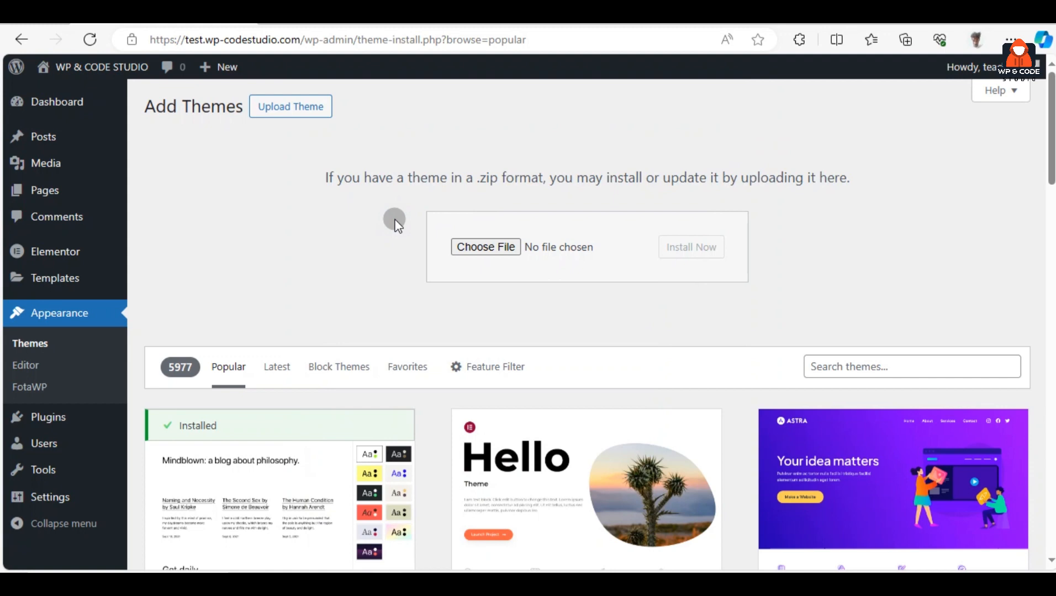
Upload fox.zip from Downloads and install it as a new theme
click(489, 246)
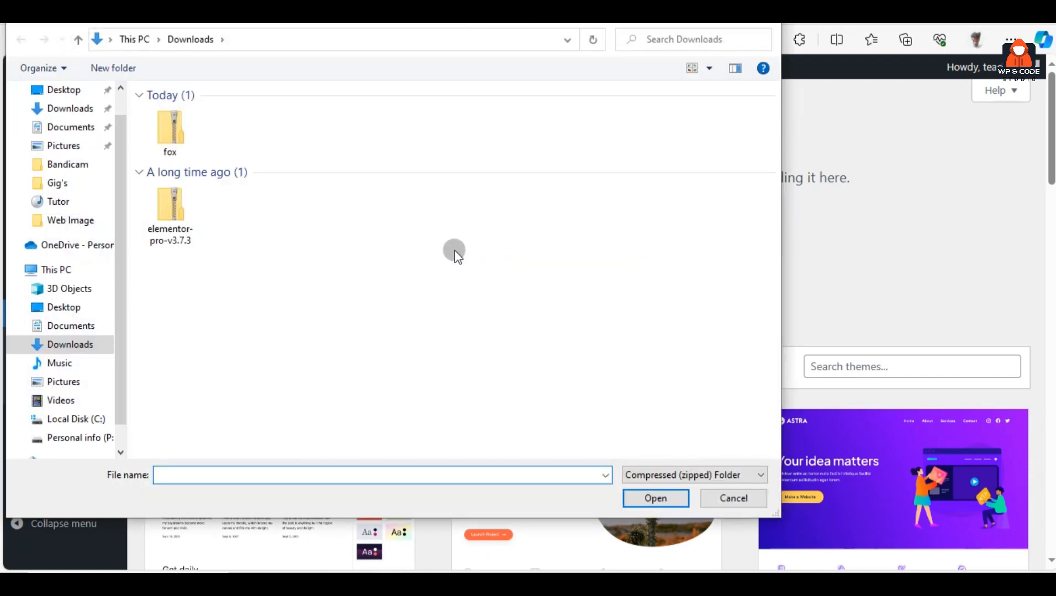
click(185, 128)
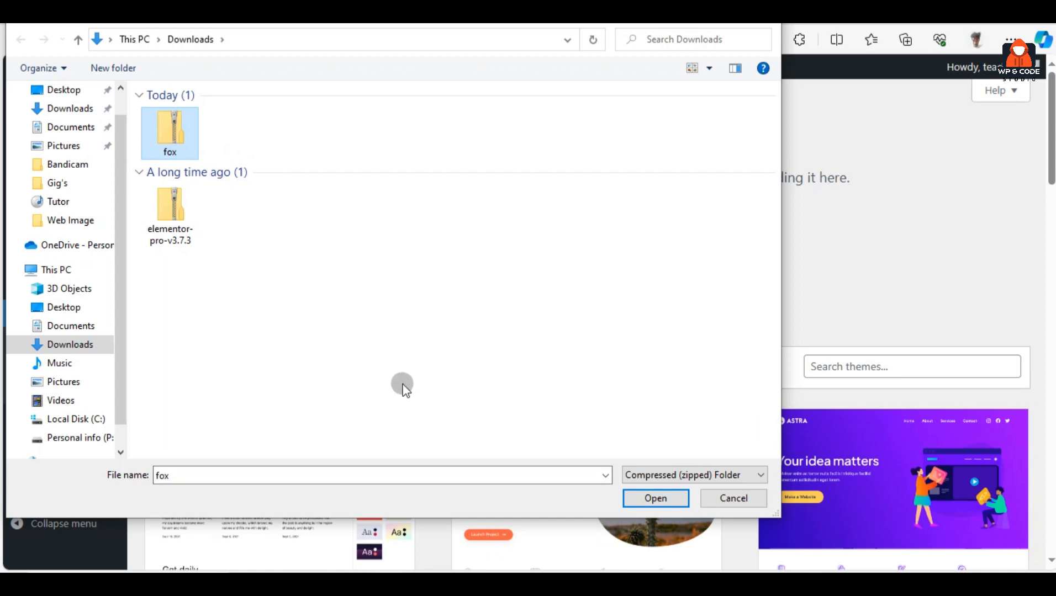
click(647, 497)
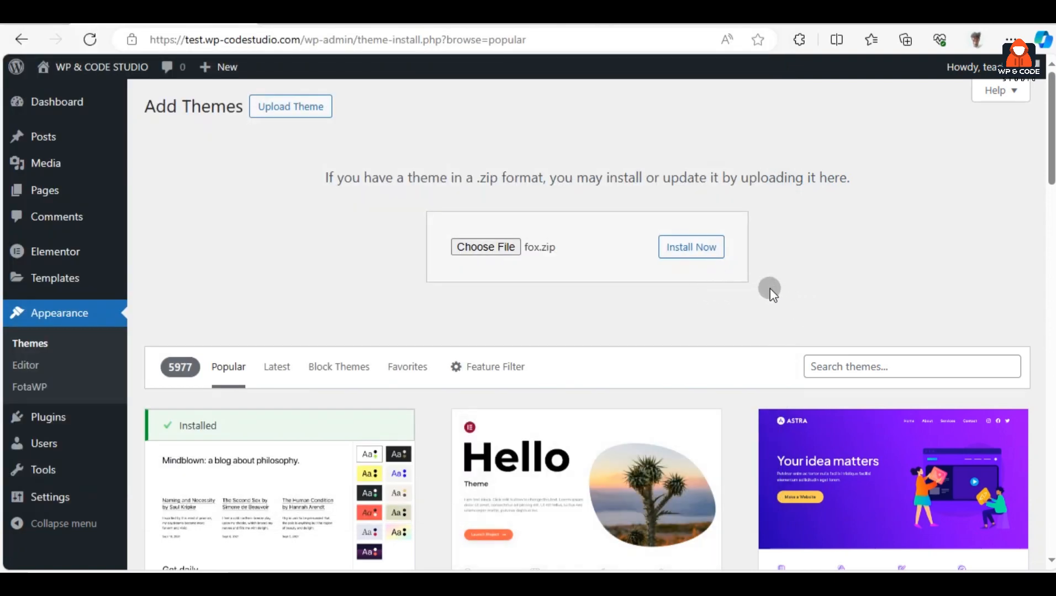
click(716, 253)
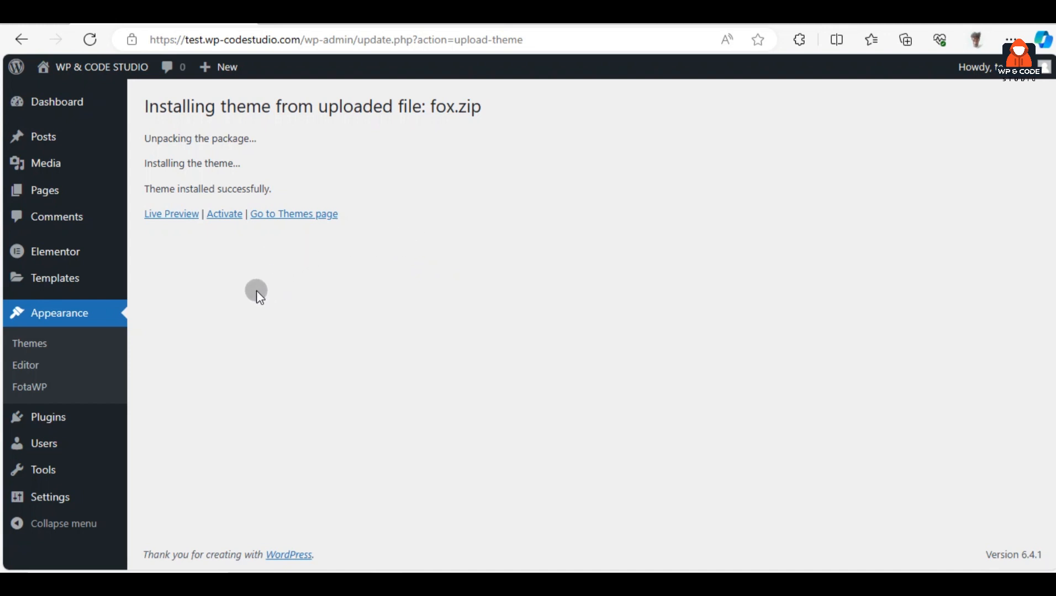
Activate the installed Fox theme and review its Welcome to The Fox Magazine page
click(229, 222)
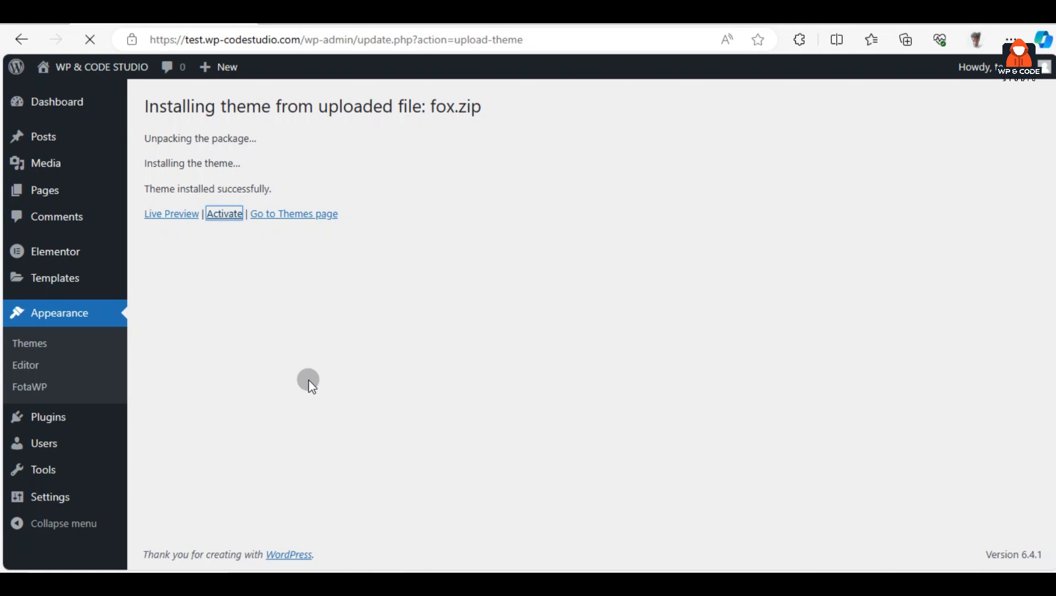
scroll(418, 284, down, 1)
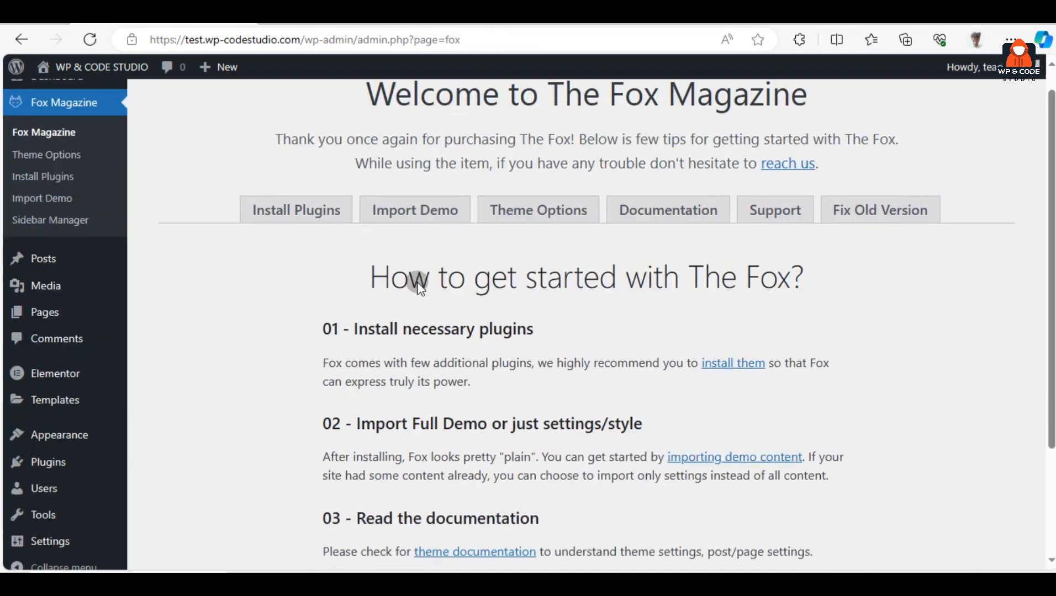
scroll(416, 290, down, 3)
scroll(422, 296, up, 4)
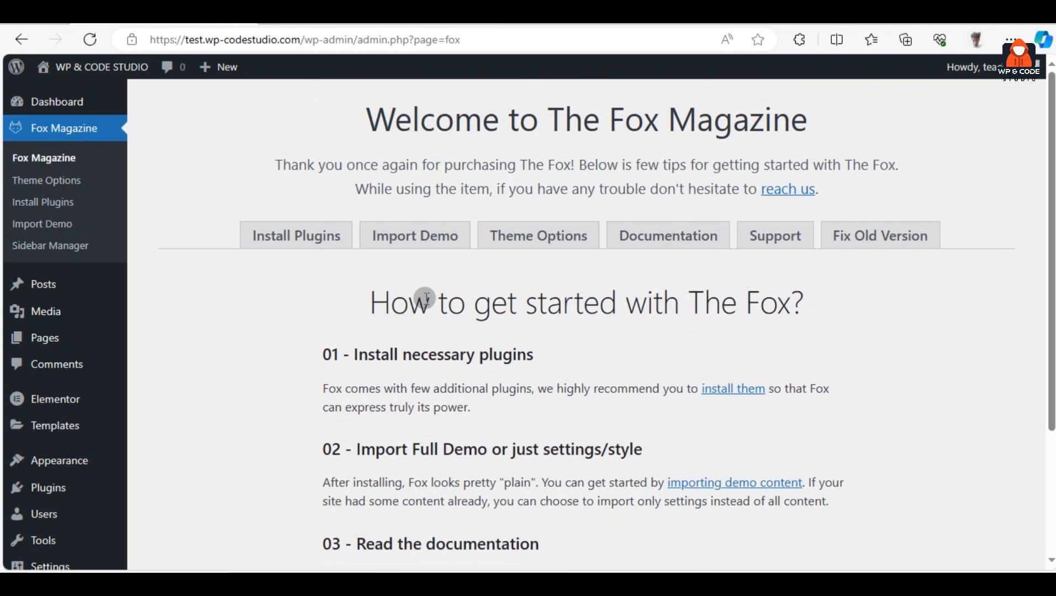
Open the Fox theme's Install Plugins list and review the eight recommended plugins
click(309, 245)
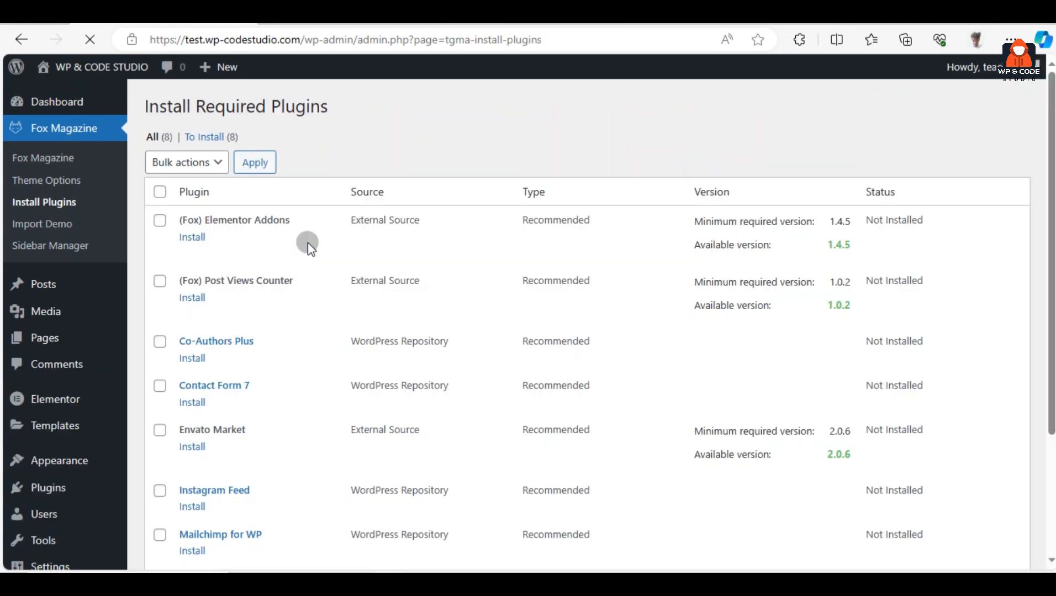
scroll(301, 238, down, 4)
scroll(332, 337, up, 4)
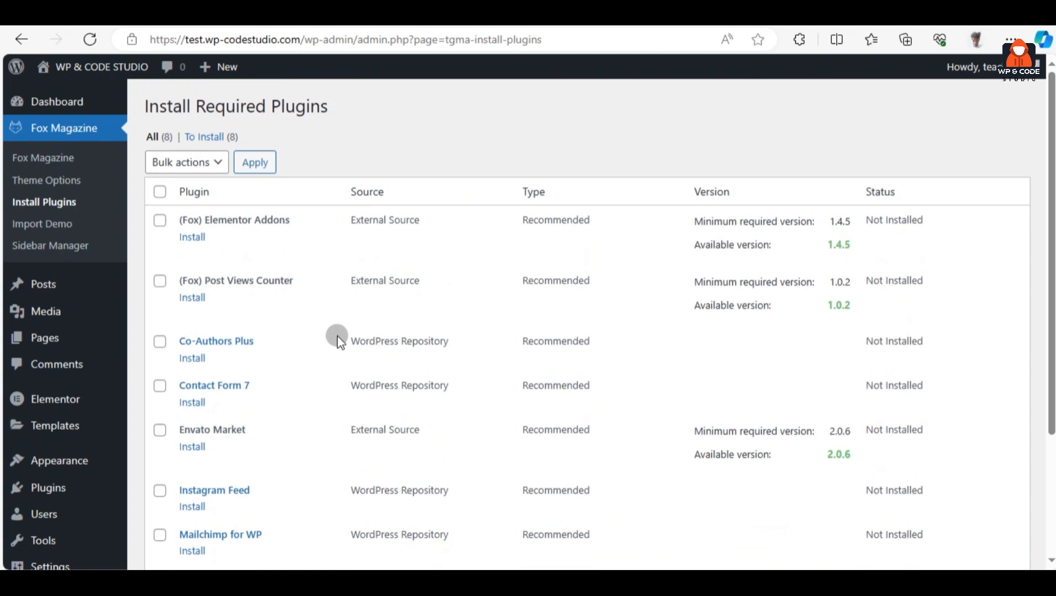
scroll(338, 333, down, 1)
scroll(338, 333, down, 2)
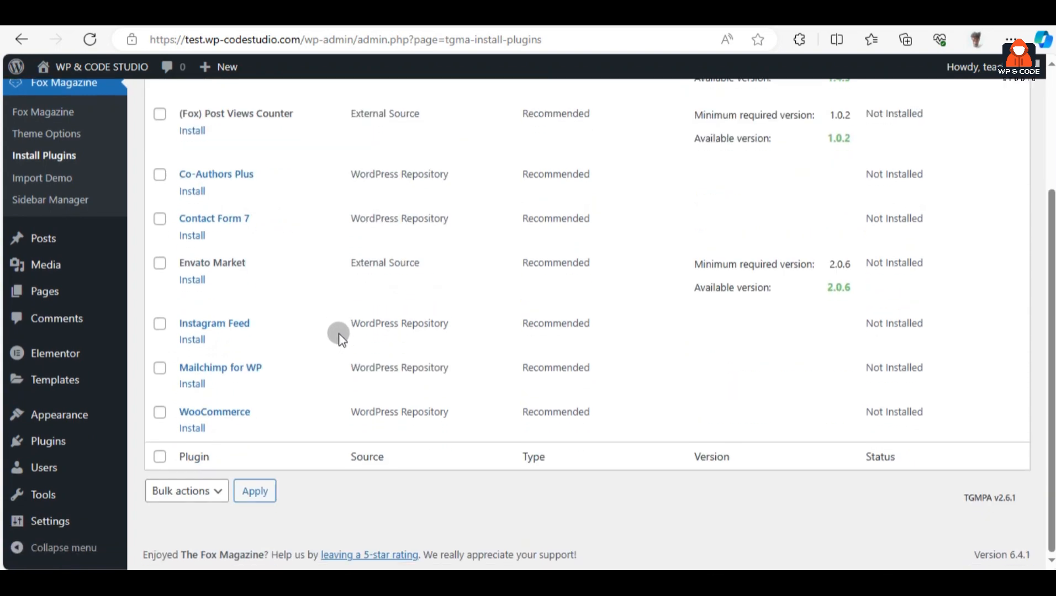
scroll(323, 305, up, 5)
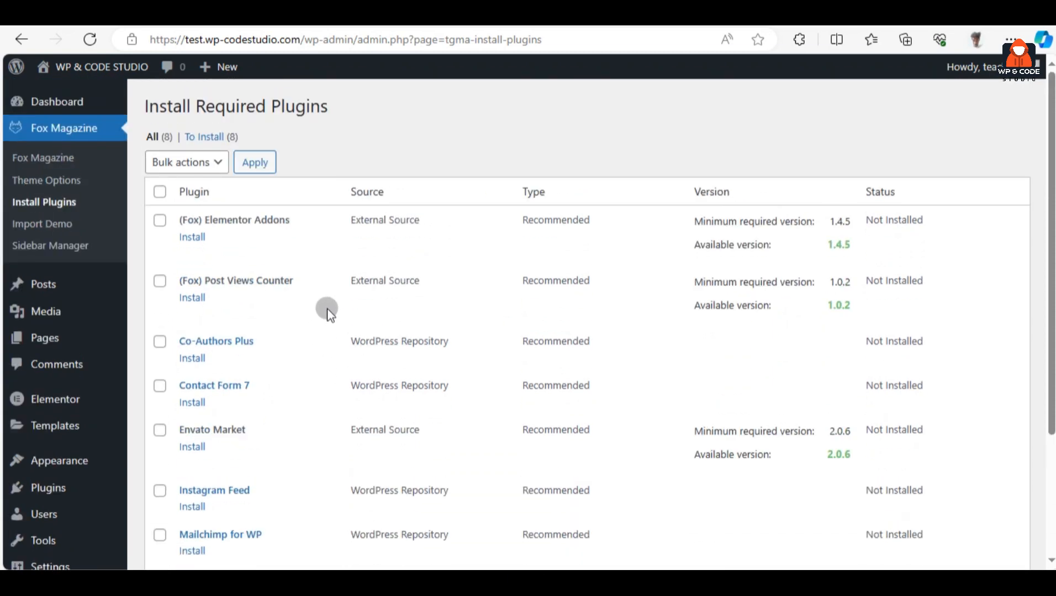
Select all eight plugins and run the bulk Install action, from (Fox) Elementor Addons to WooCommerce
click(160, 192)
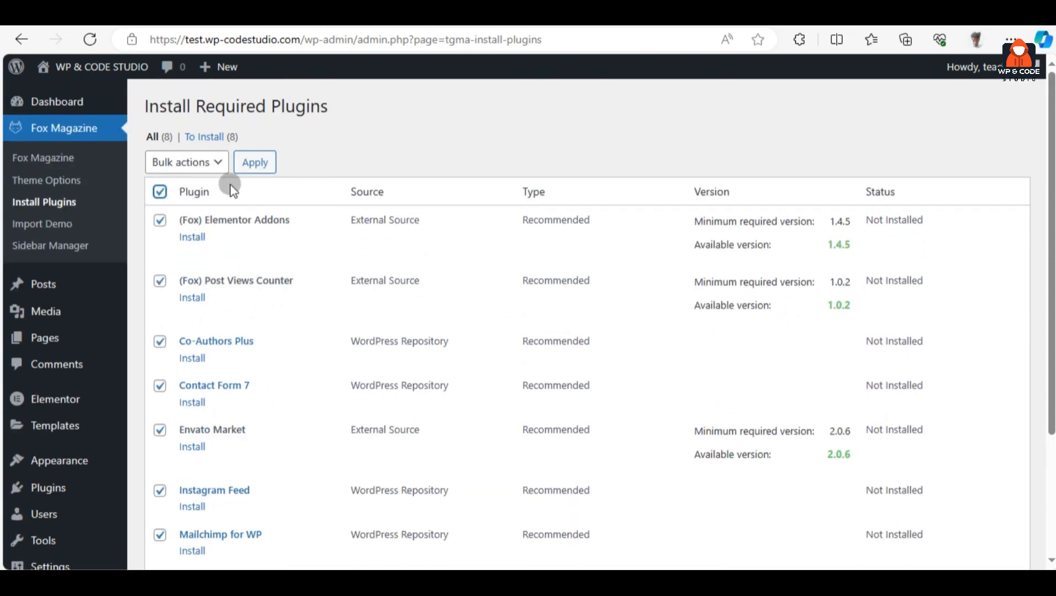
click(203, 164)
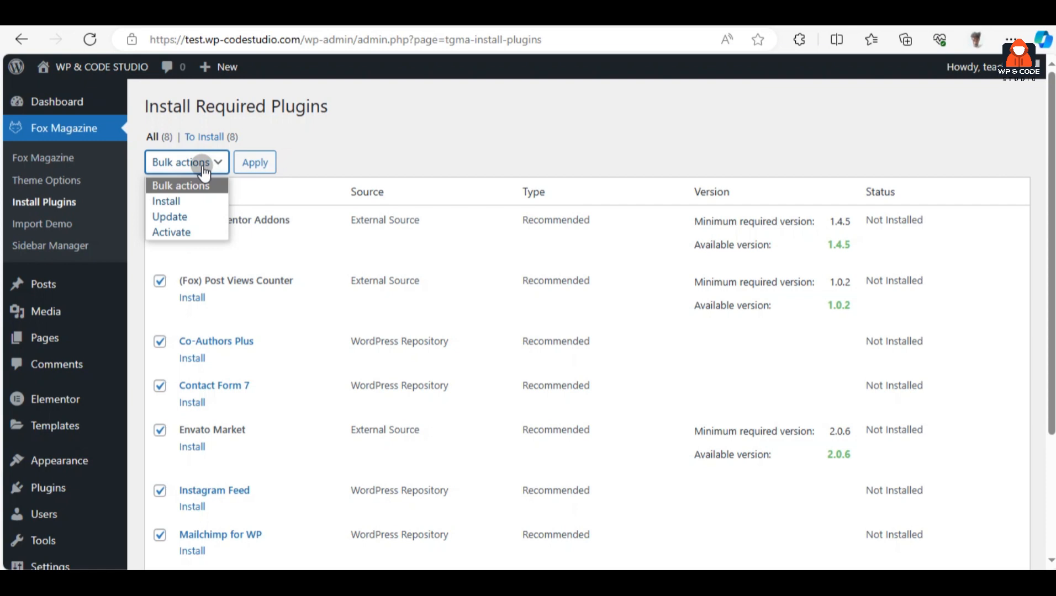
click(200, 202)
click(254, 163)
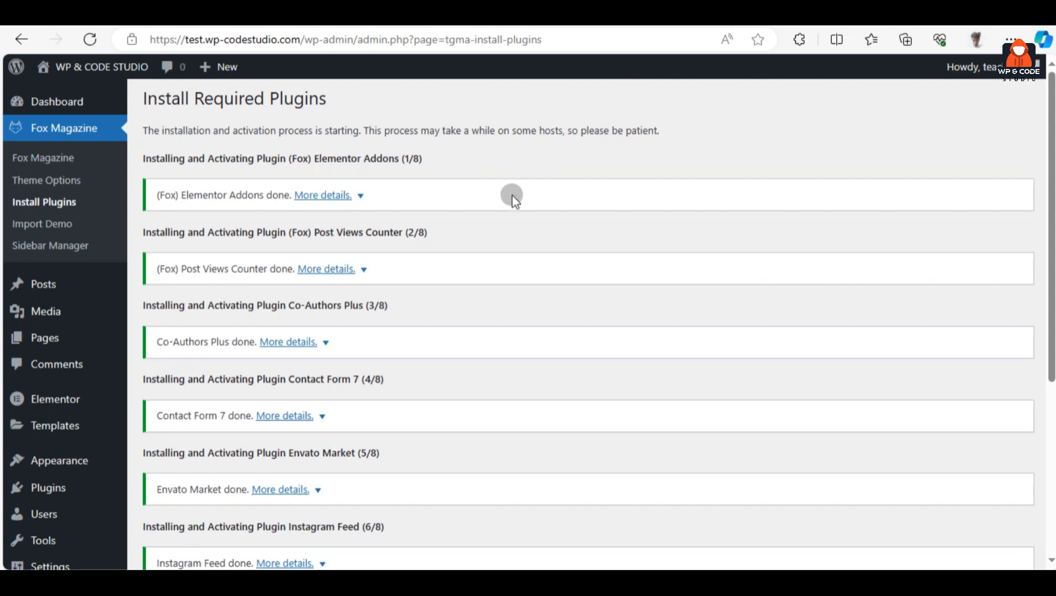
scroll(503, 195, down, 1)
scroll(441, 171, up, 1)
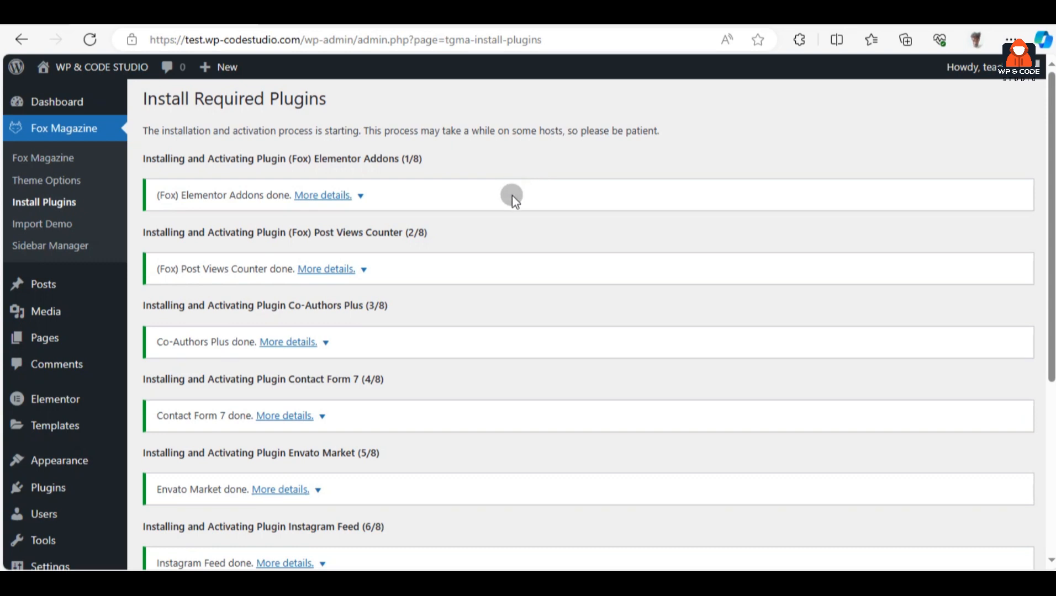
scroll(513, 196, down, 5)
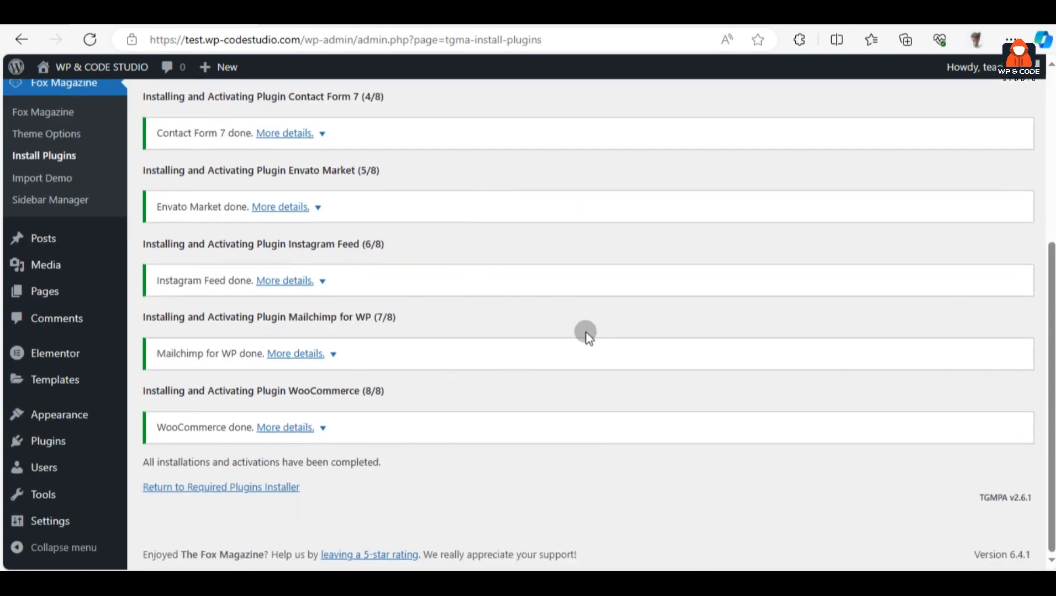
scroll(223, 318, up, 5)
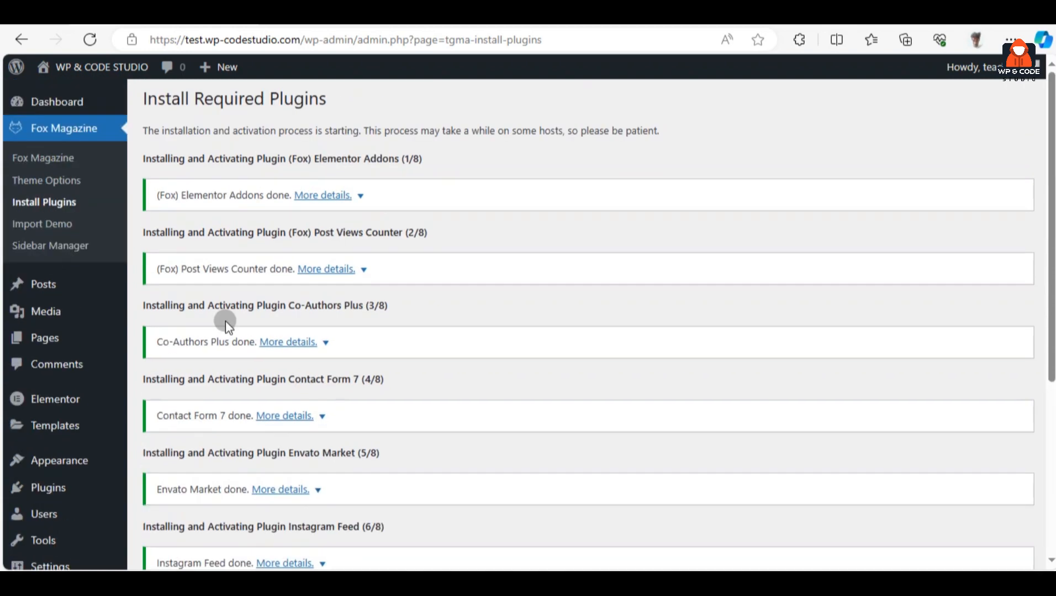
Return to the Dashboard to see the new WooCommerce Setup and Post Views widgets
click(61, 102)
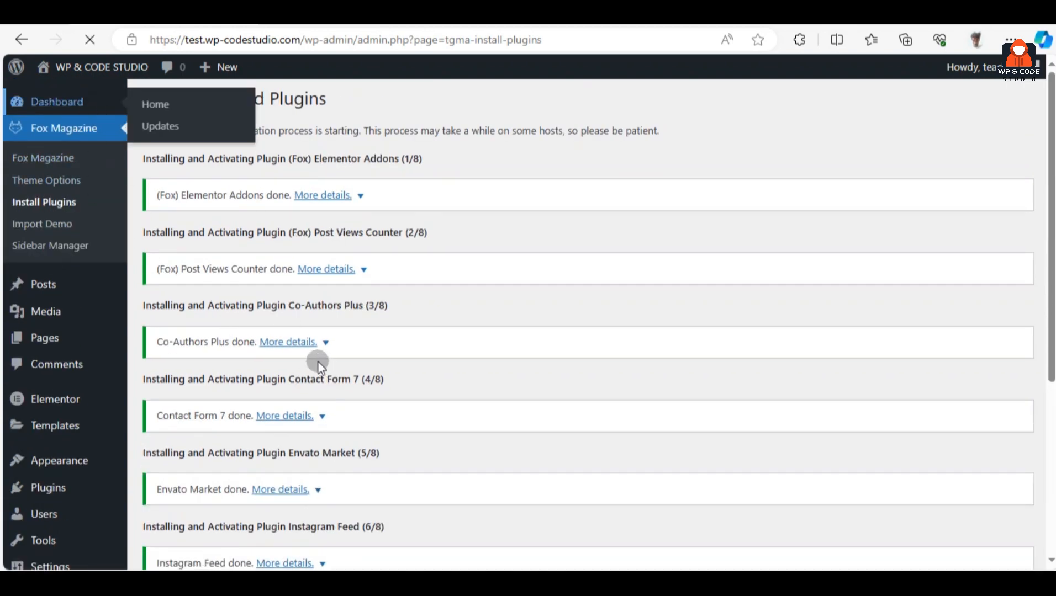
scroll(169, 377, down, 7)
scroll(199, 357, up, 1)
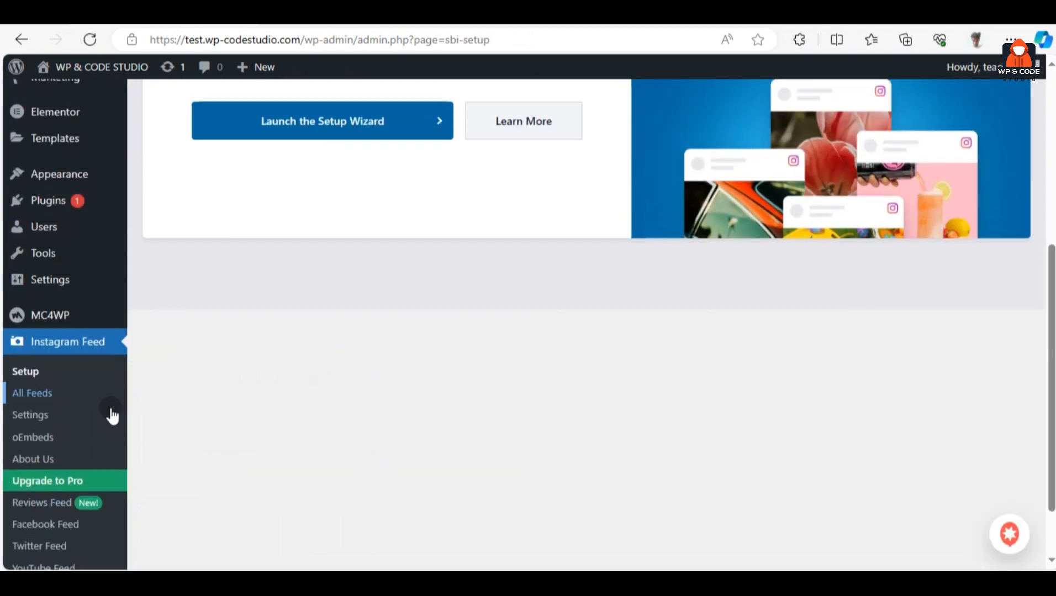
scroll(111, 417, down, 2)
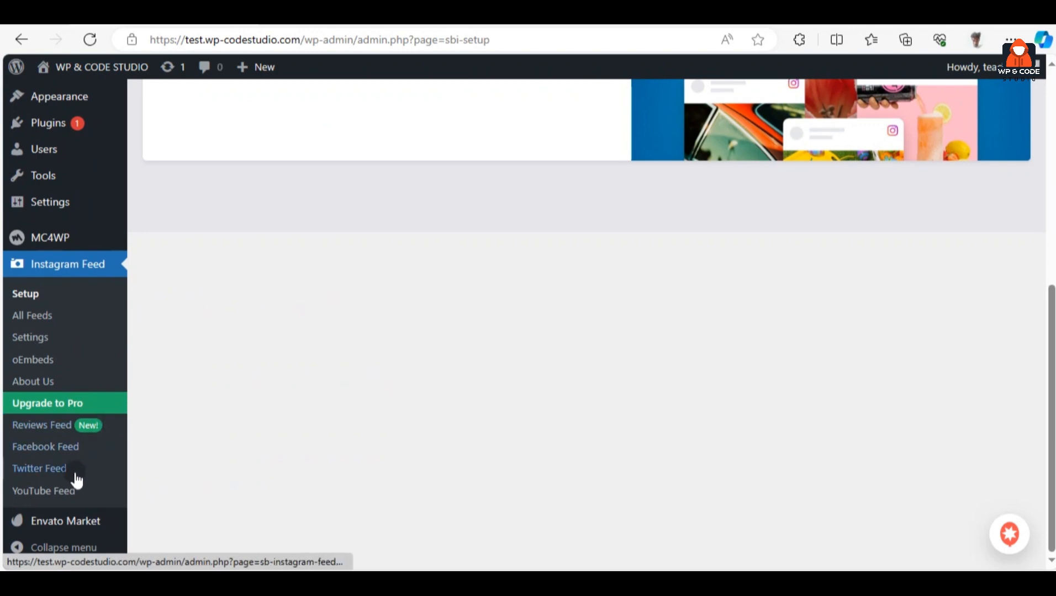
Open the Instagram Feed settings and focus its license key field
click(67, 346)
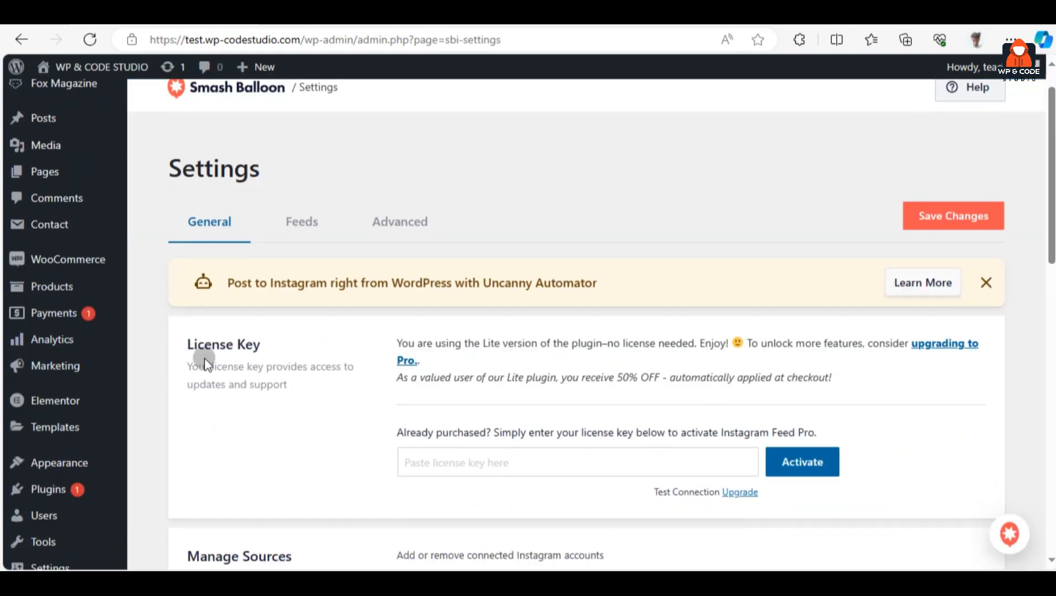
scroll(265, 356, down, 2)
click(452, 352)
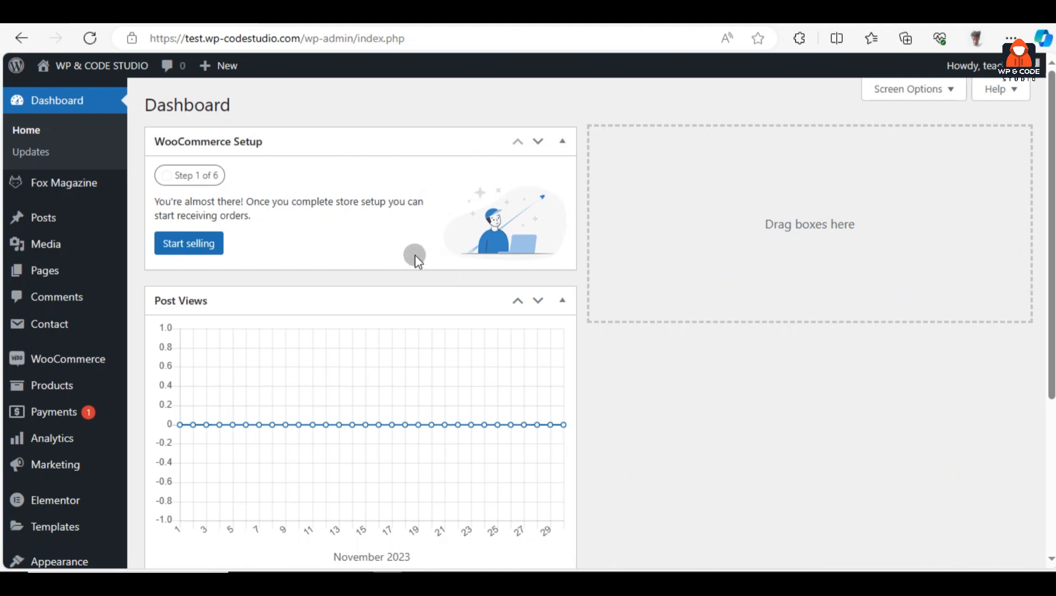
mouse_move(78, 185)
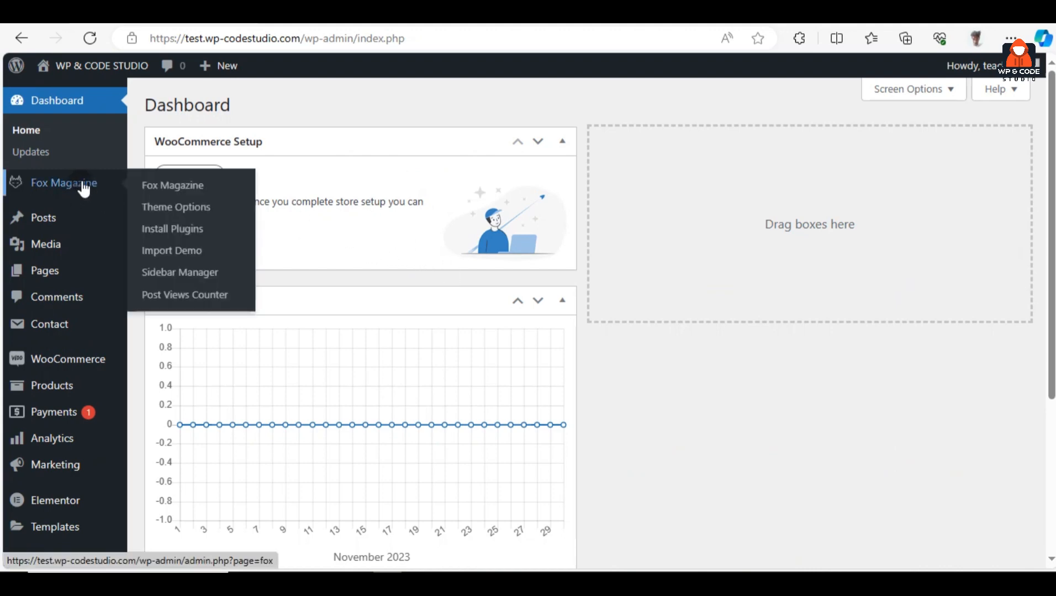
click(226, 258)
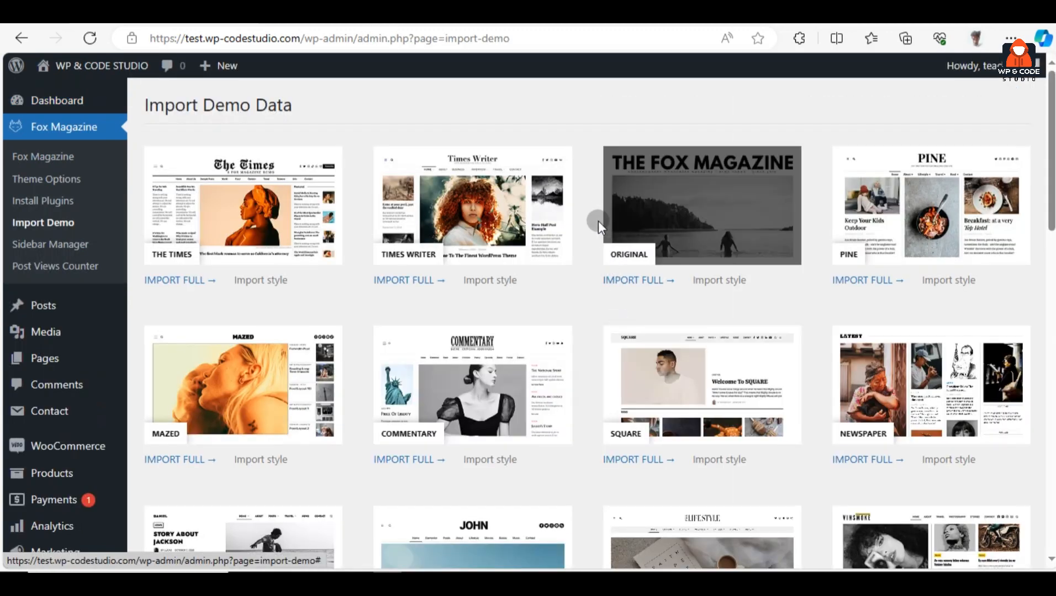
scroll(597, 206, down, 18)
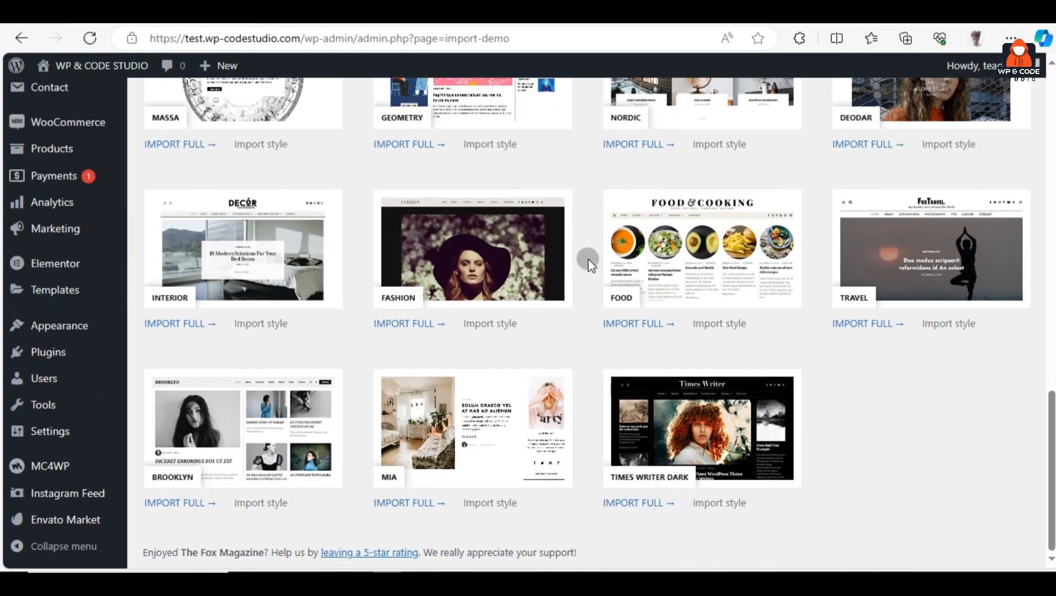
scroll(585, 230, up, 18)
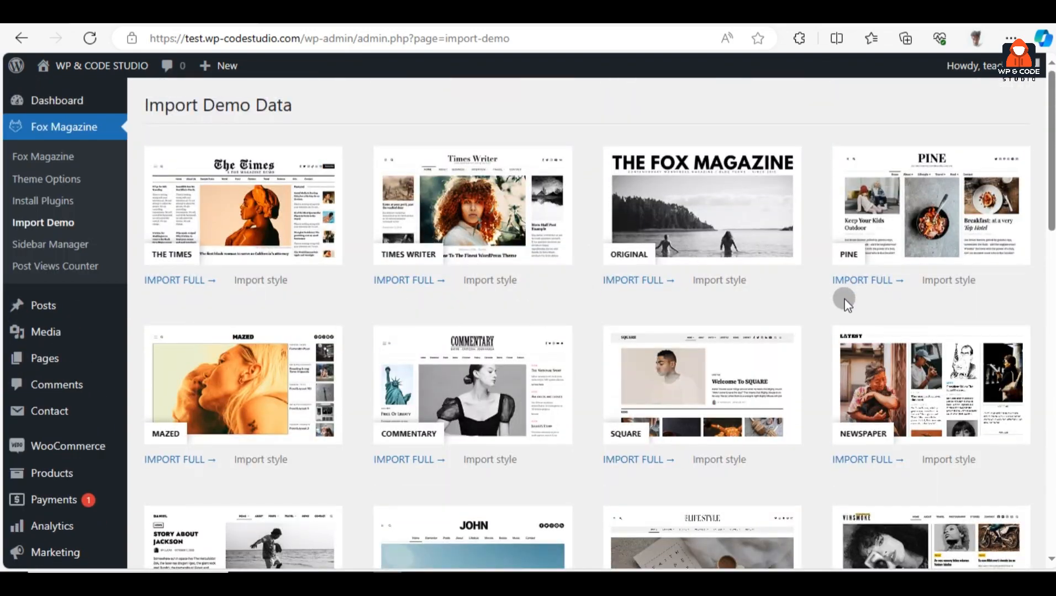
scroll(580, 280, down, 8)
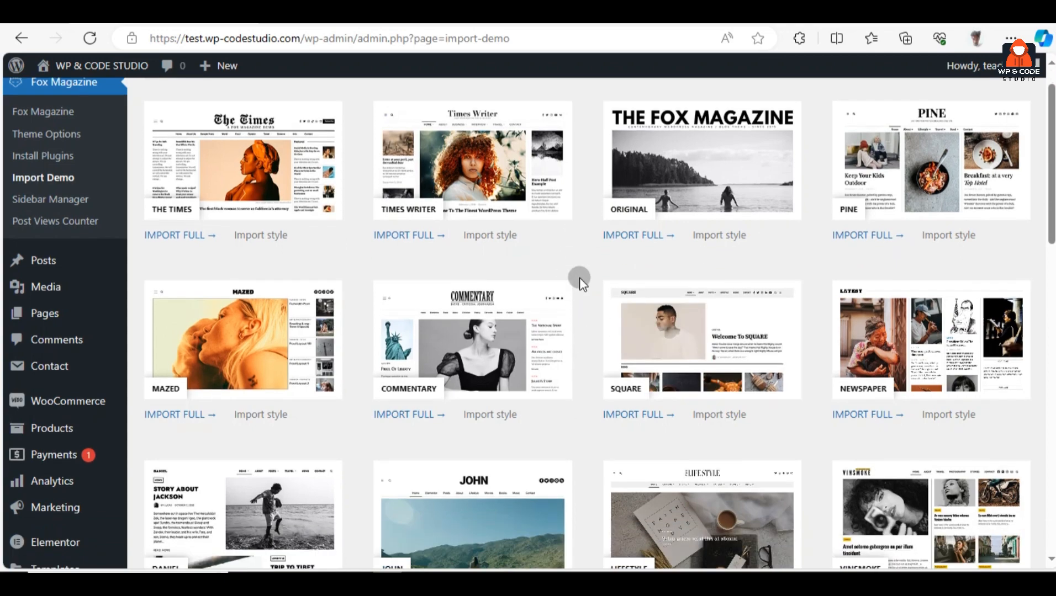
scroll(579, 280, up, 2)
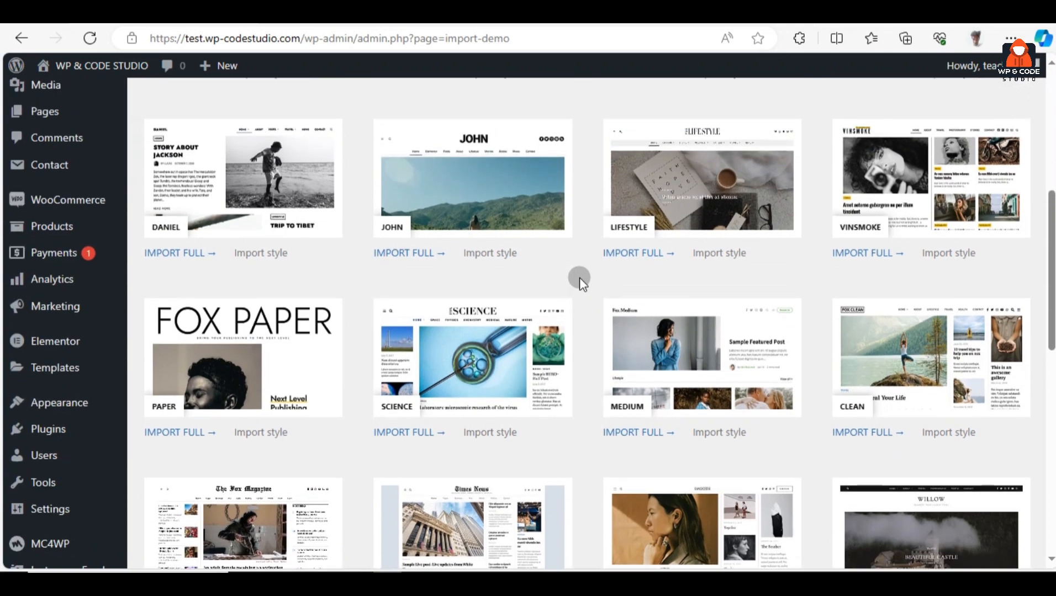
scroll(579, 277, up, 3)
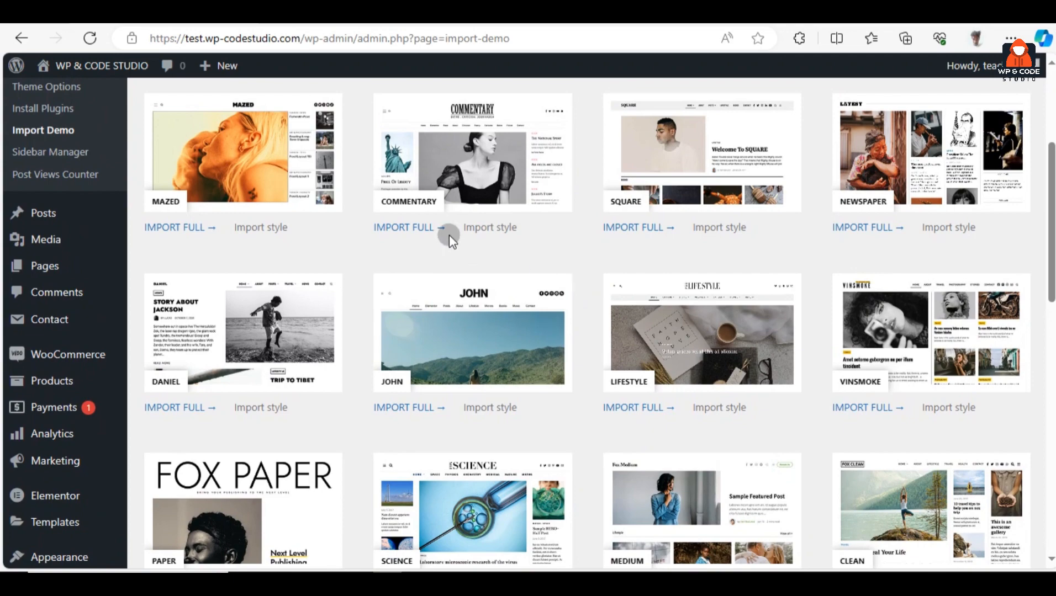
scroll(617, 291, up, 4)
scroll(513, 314, down, 4)
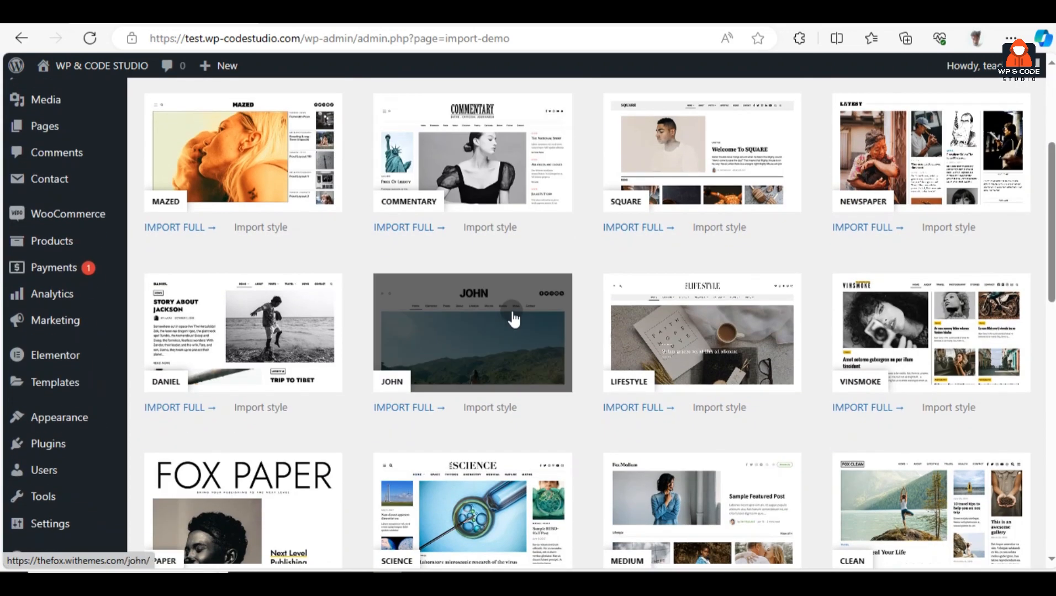
scroll(512, 319, down, 6)
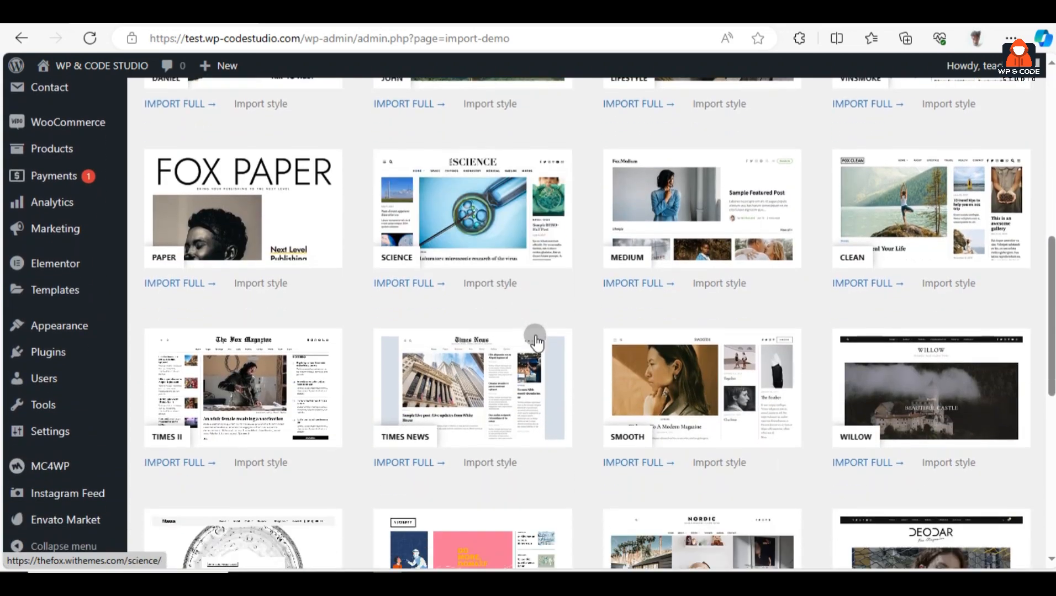
scroll(542, 400, down, 6)
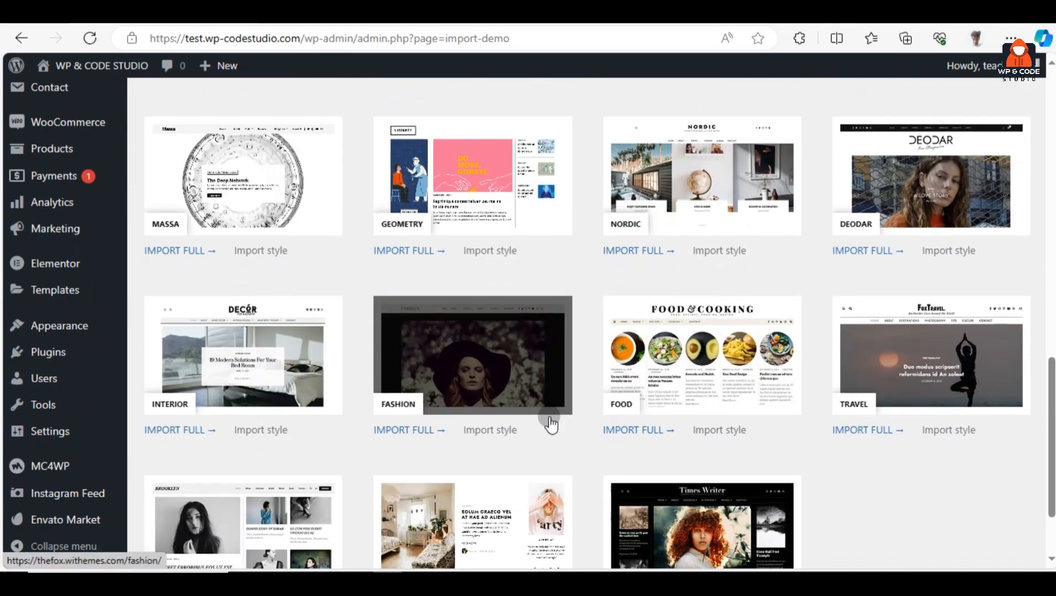
scroll(817, 414, up, 5)
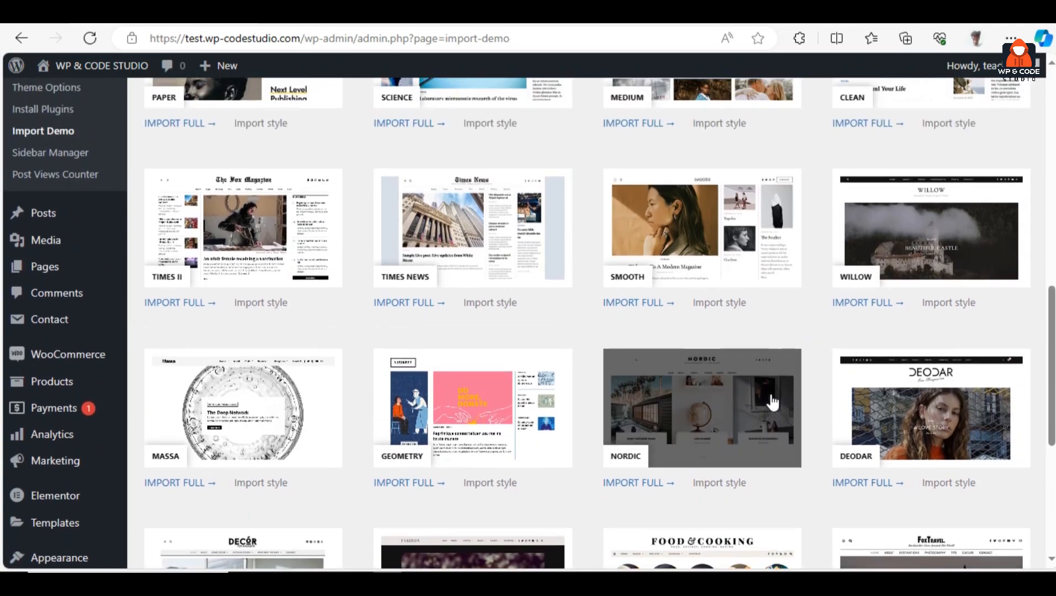
scroll(598, 356, up, 5)
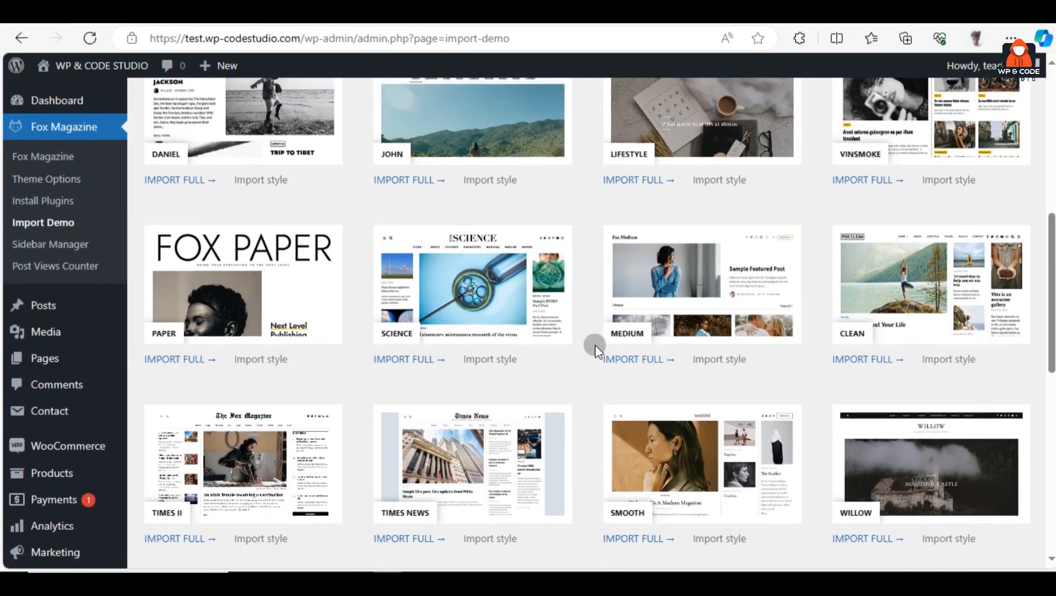
scroll(598, 351, up, 1)
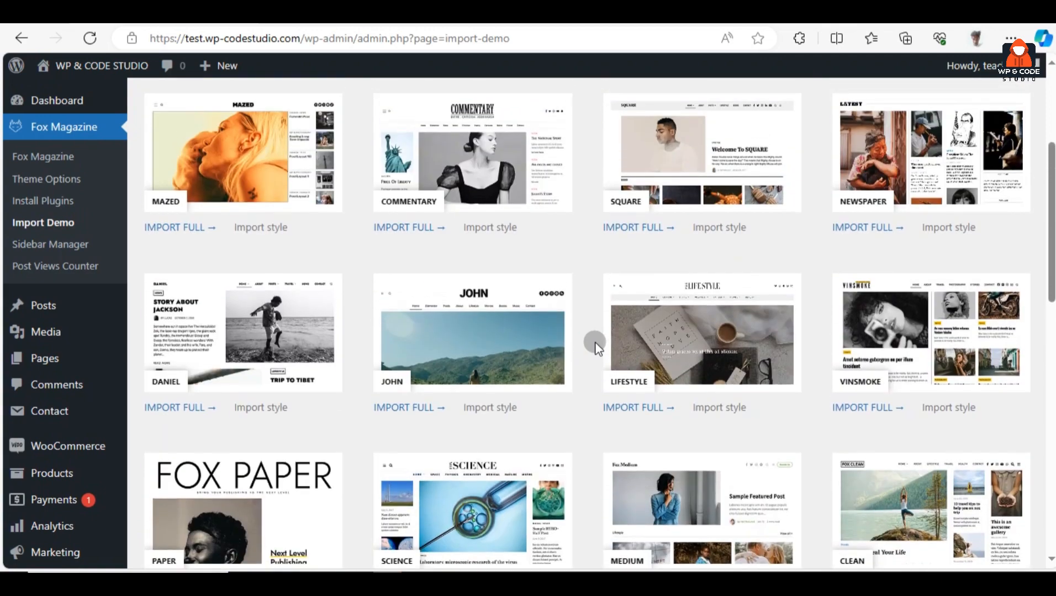
scroll(598, 347, up, 1)
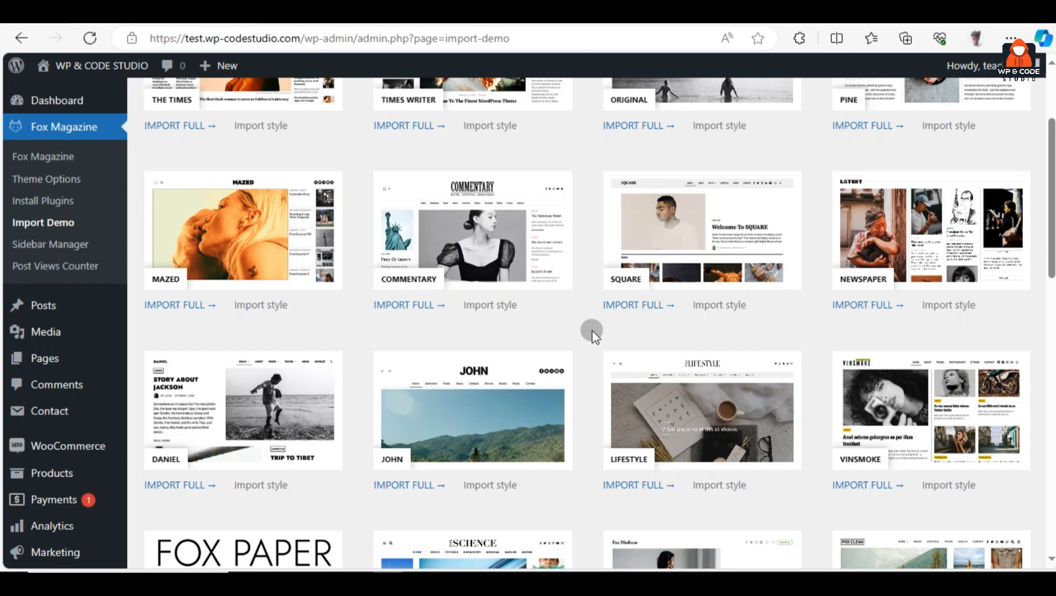
scroll(592, 331, up, 3)
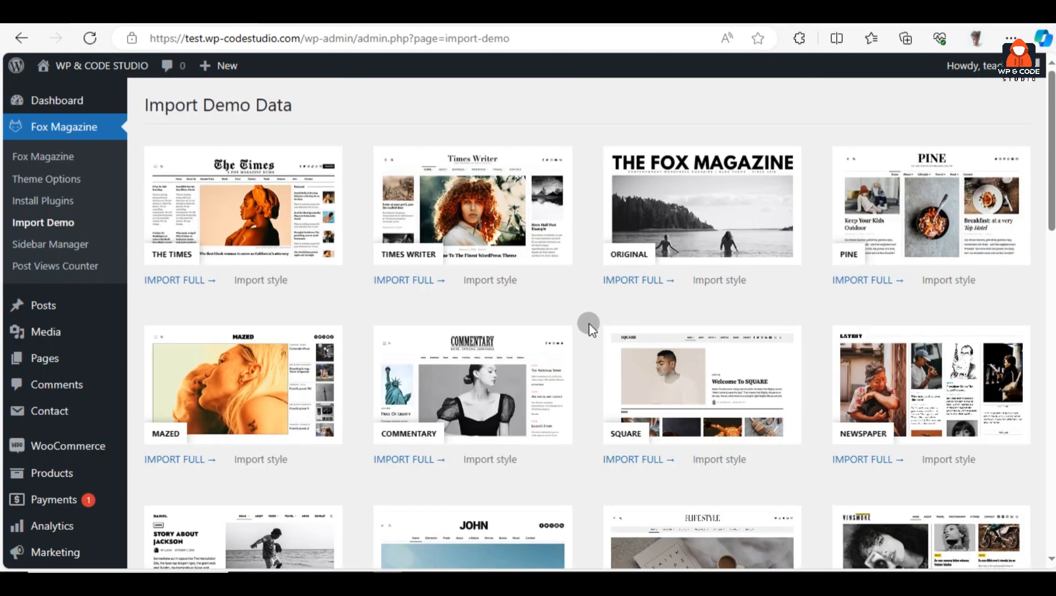
scroll(567, 306, down, 3)
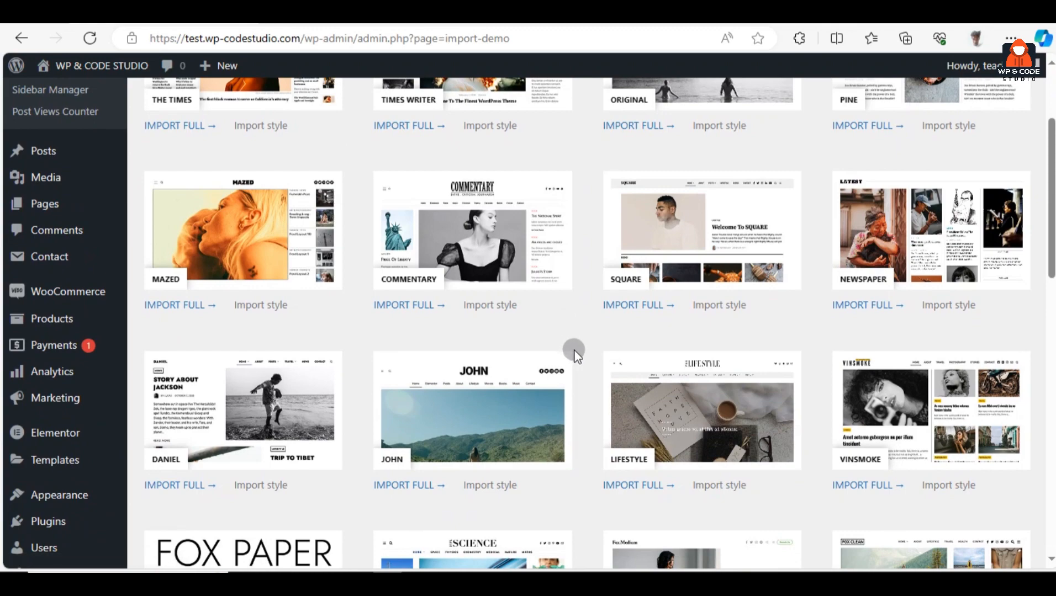
scroll(573, 350, down, 5)
scroll(574, 342, down, 2)
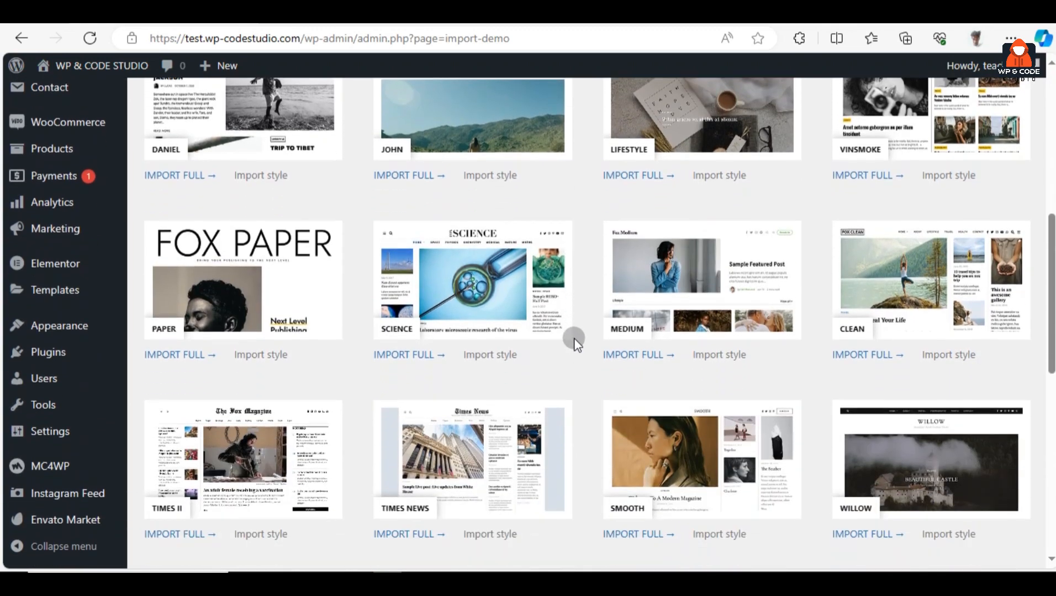
scroll(574, 353, down, 3)
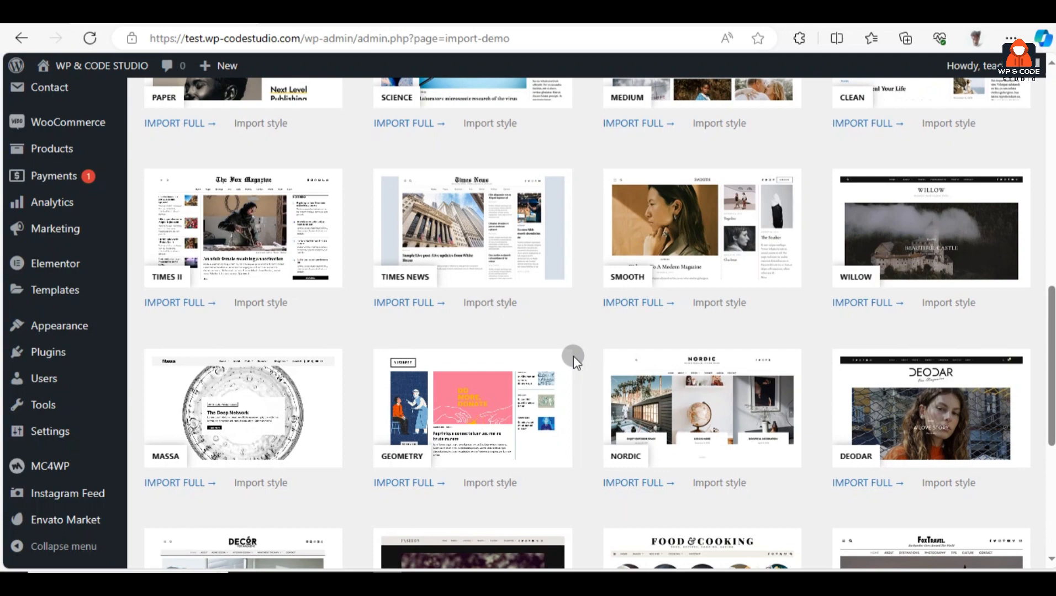
scroll(573, 357, down, 1)
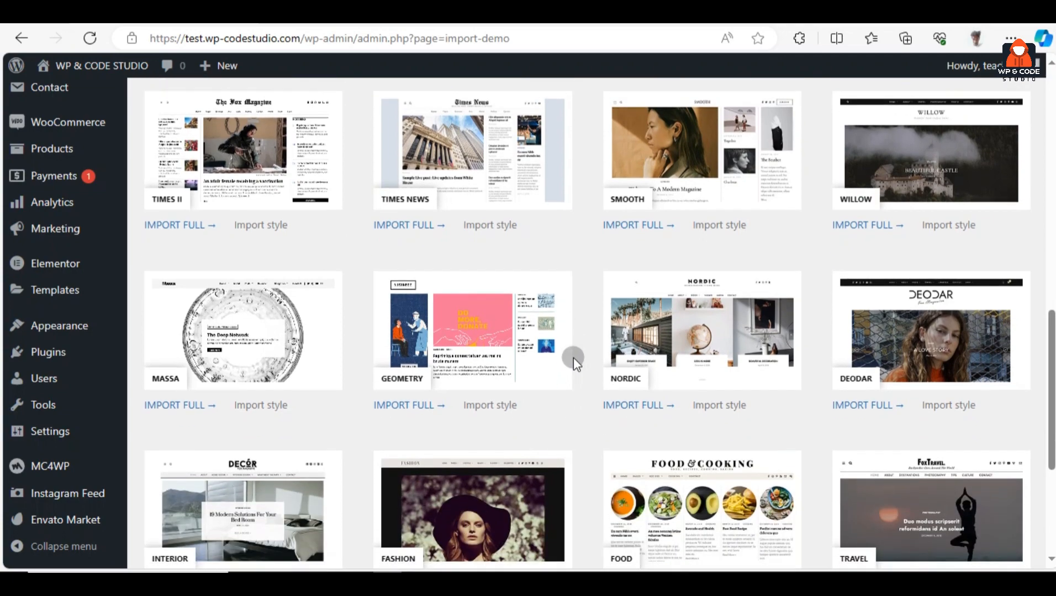
scroll(573, 358, down, 3)
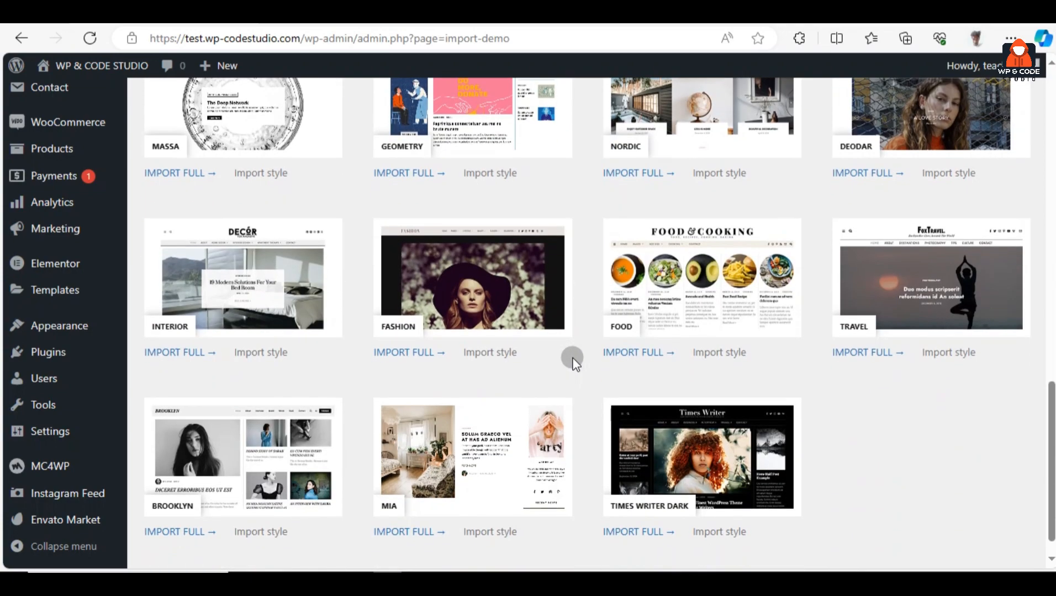
Run IMPORT FULL on the Food demo, confirming with 'Yes, import!', and wait for completion
click(650, 353)
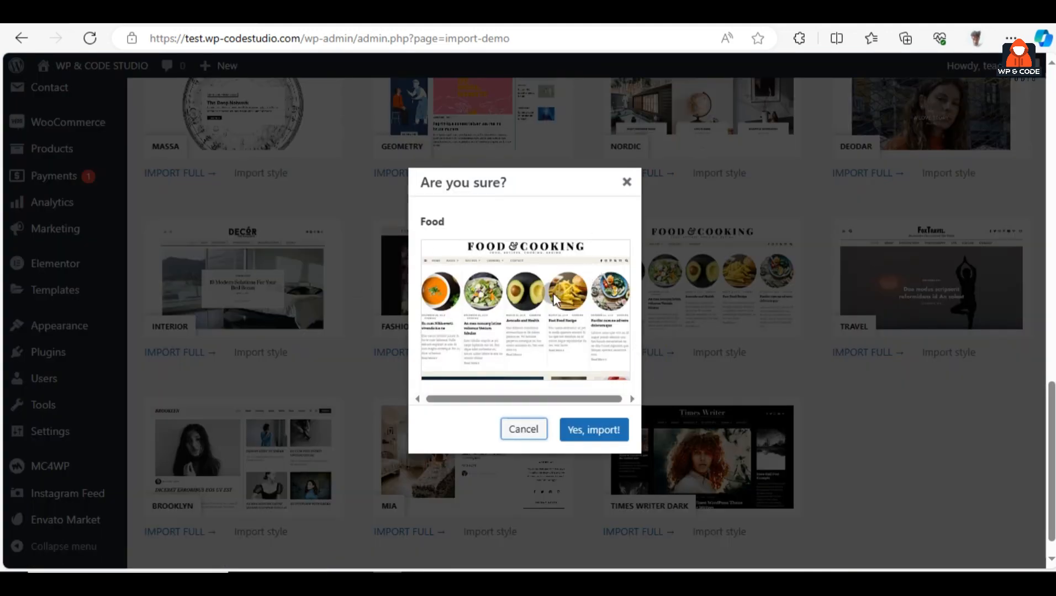
click(607, 441)
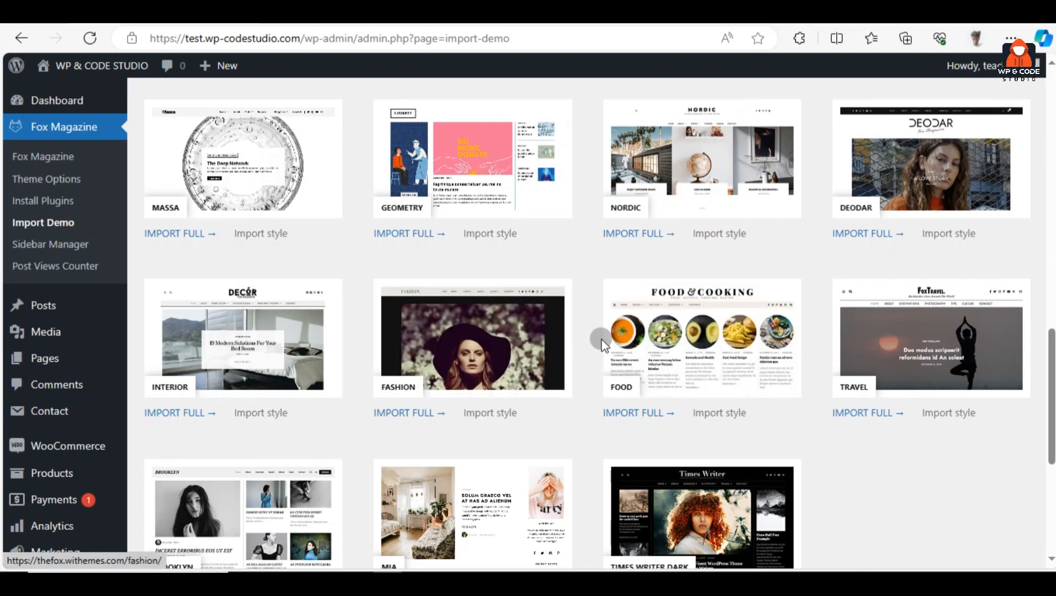
scroll(592, 321, up, 10)
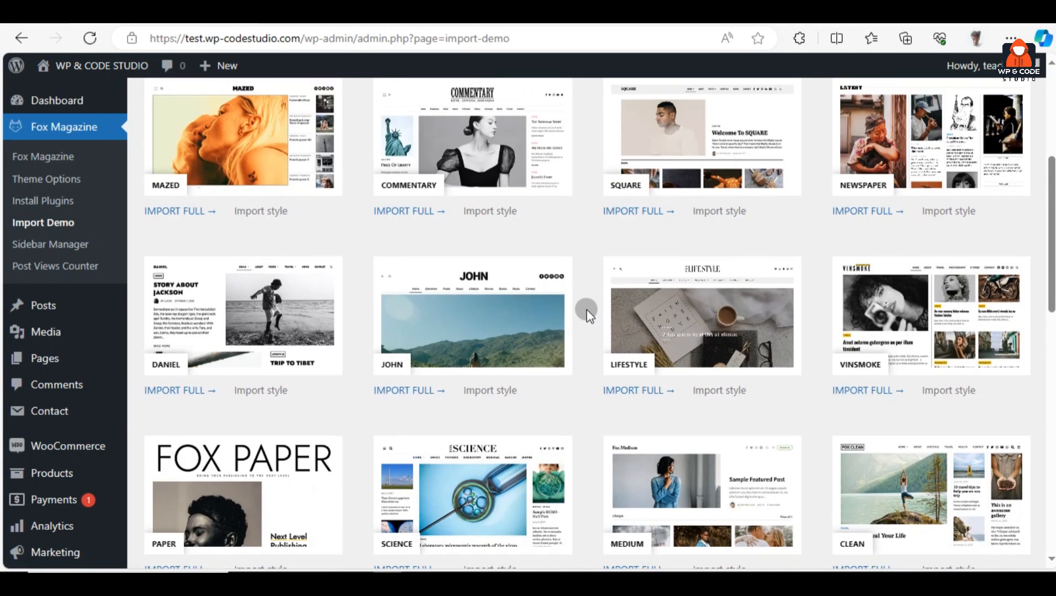
scroll(587, 309, up, 5)
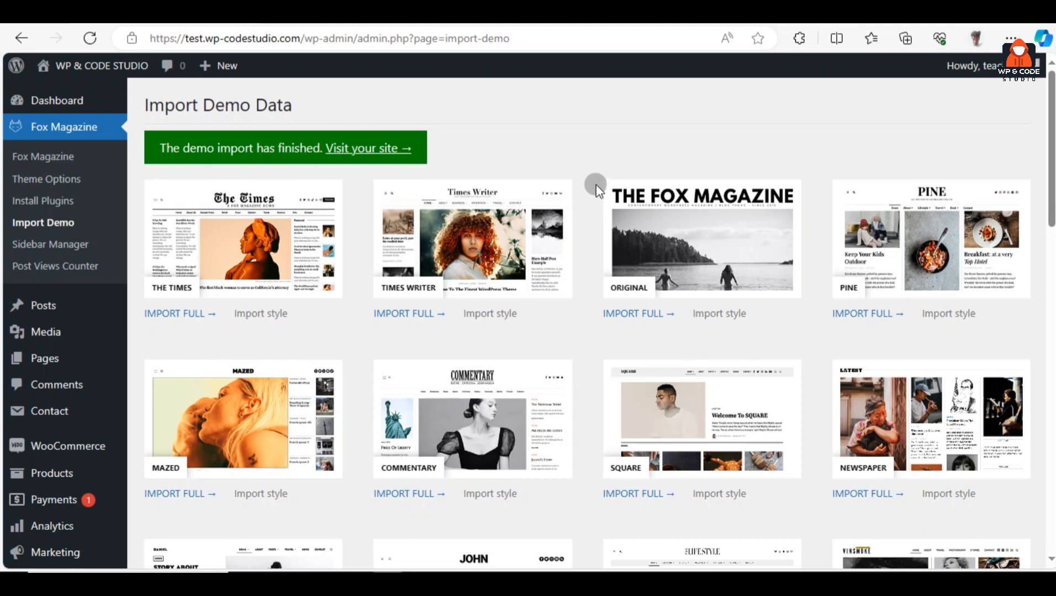
Visit the live site and scroll its Food & Cooking homepage, highlighting the FOOD & COOKING title
mouse_move(87, 83)
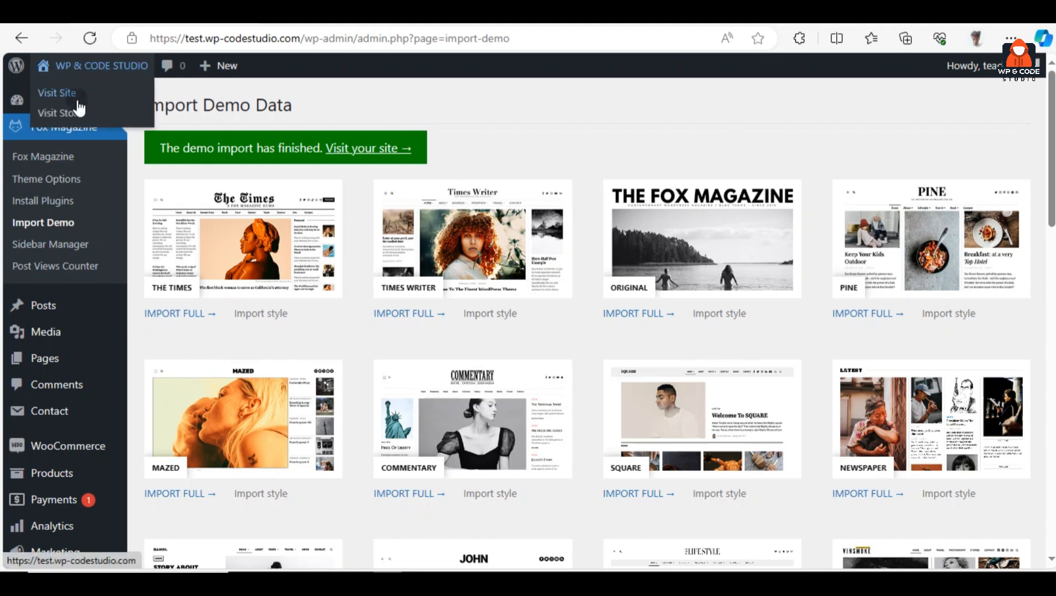
click(82, 99)
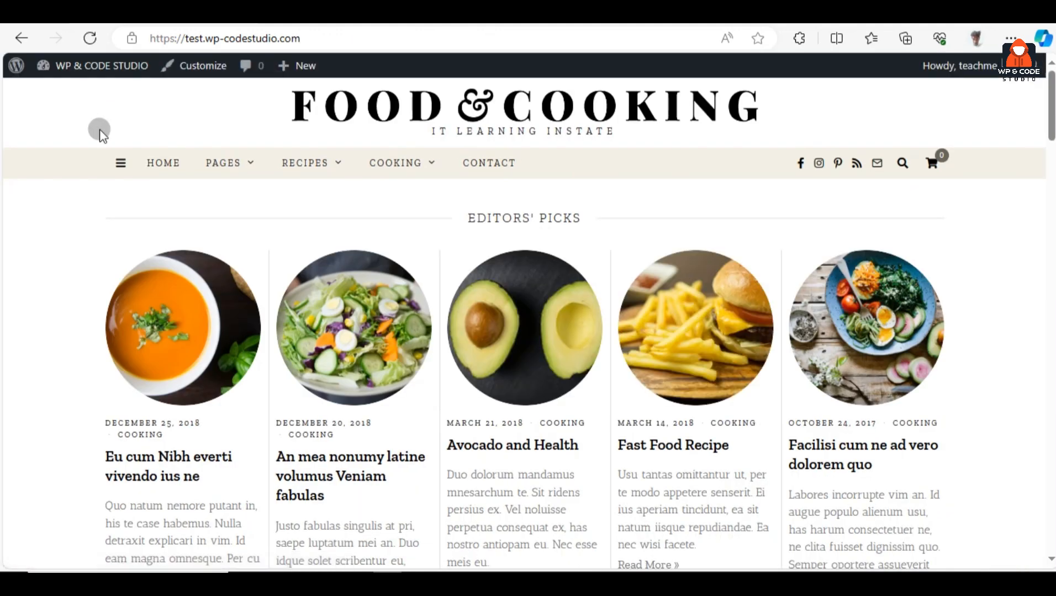
drag(276, 115, 773, 115)
click(772, 113)
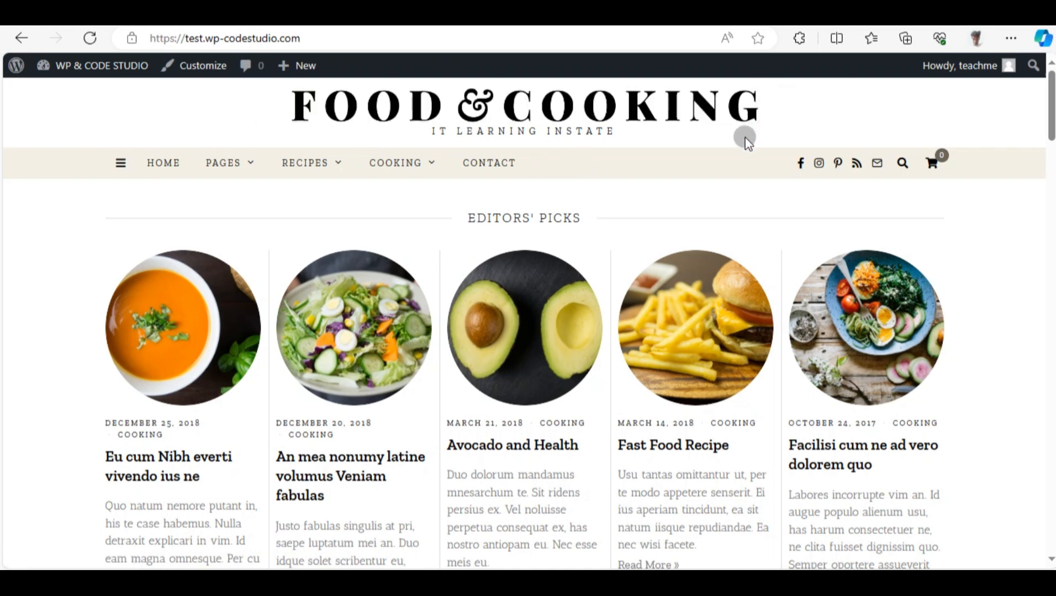
drag(272, 116, 770, 119)
scroll(697, 271, down, 15)
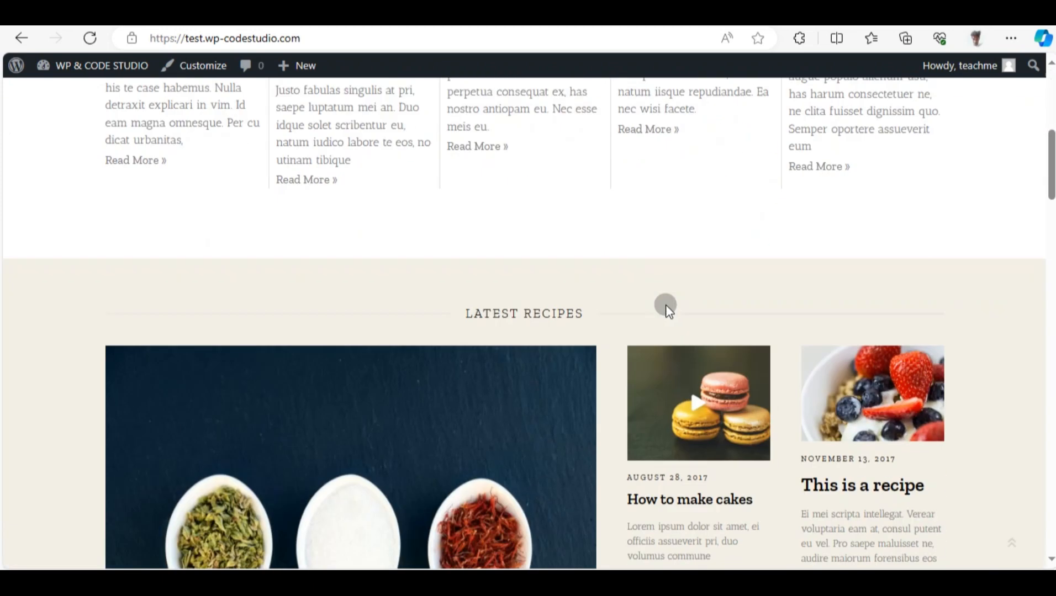
scroll(668, 307, down, 15)
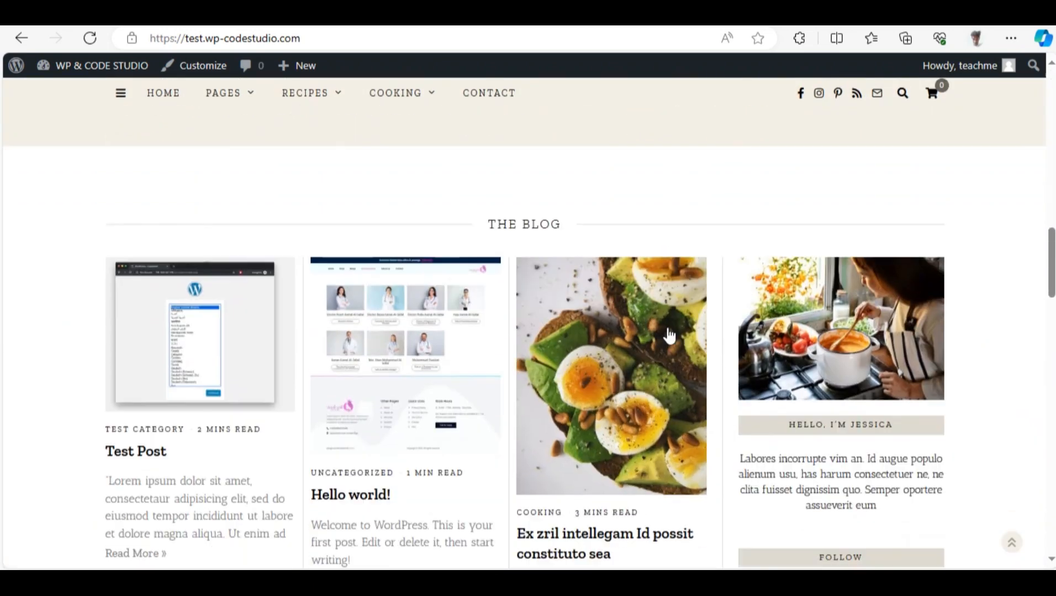
scroll(596, 374, down, 15)
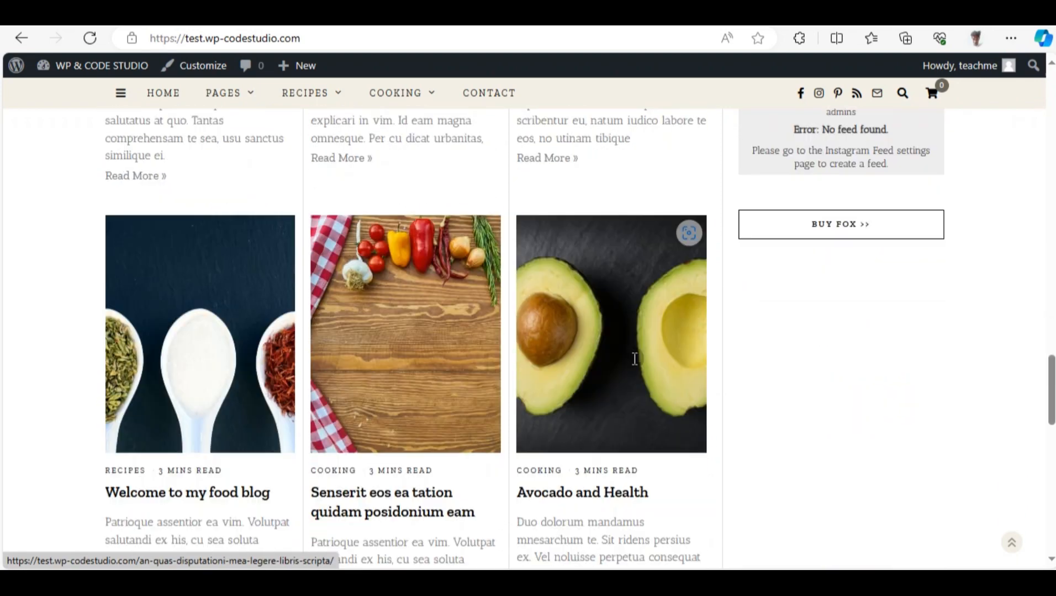